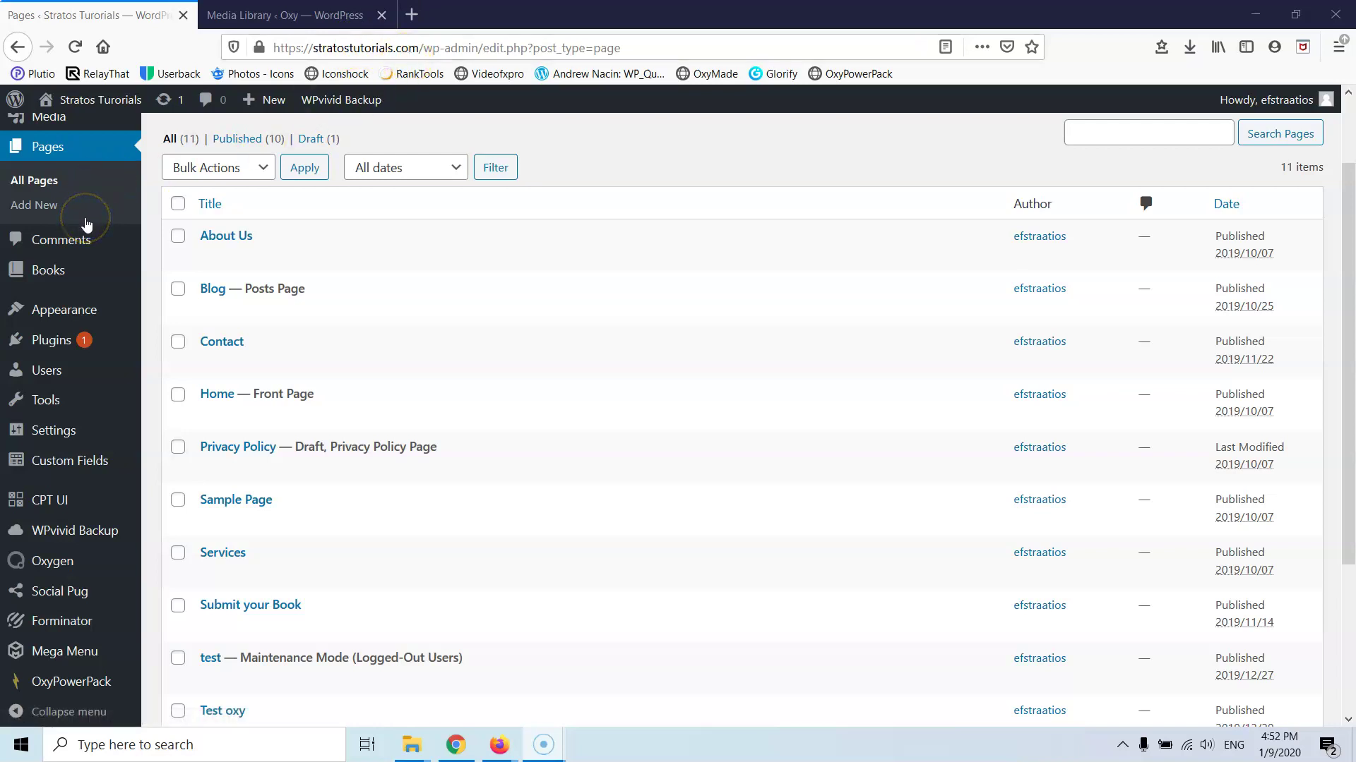
Step: Open the source site's Home page in a new browser tab
{"action": "scroll", "coordinate": [225, 293], "scroll_direction": "down", "scroll_amount": 3}
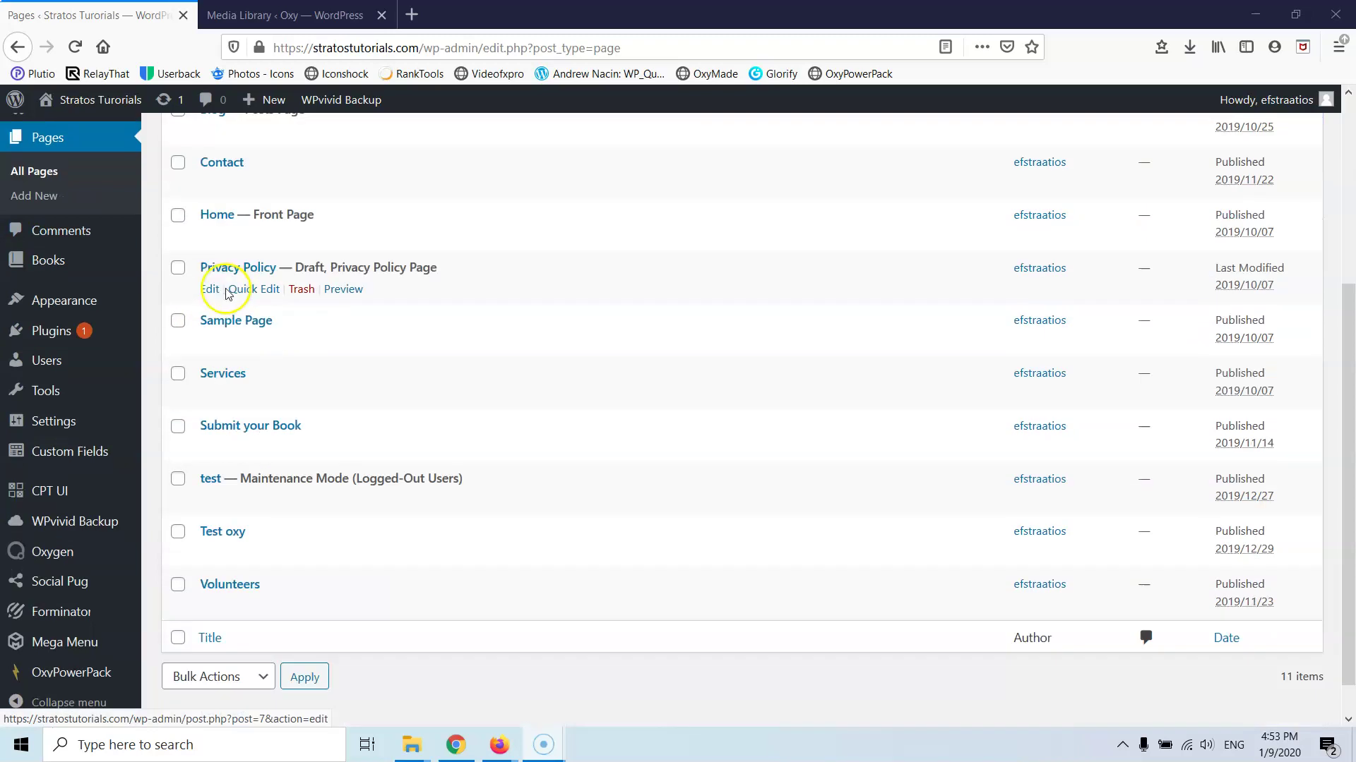
{"action": "scroll", "coordinate": [235, 302], "scroll_direction": "up", "scroll_amount": 2}
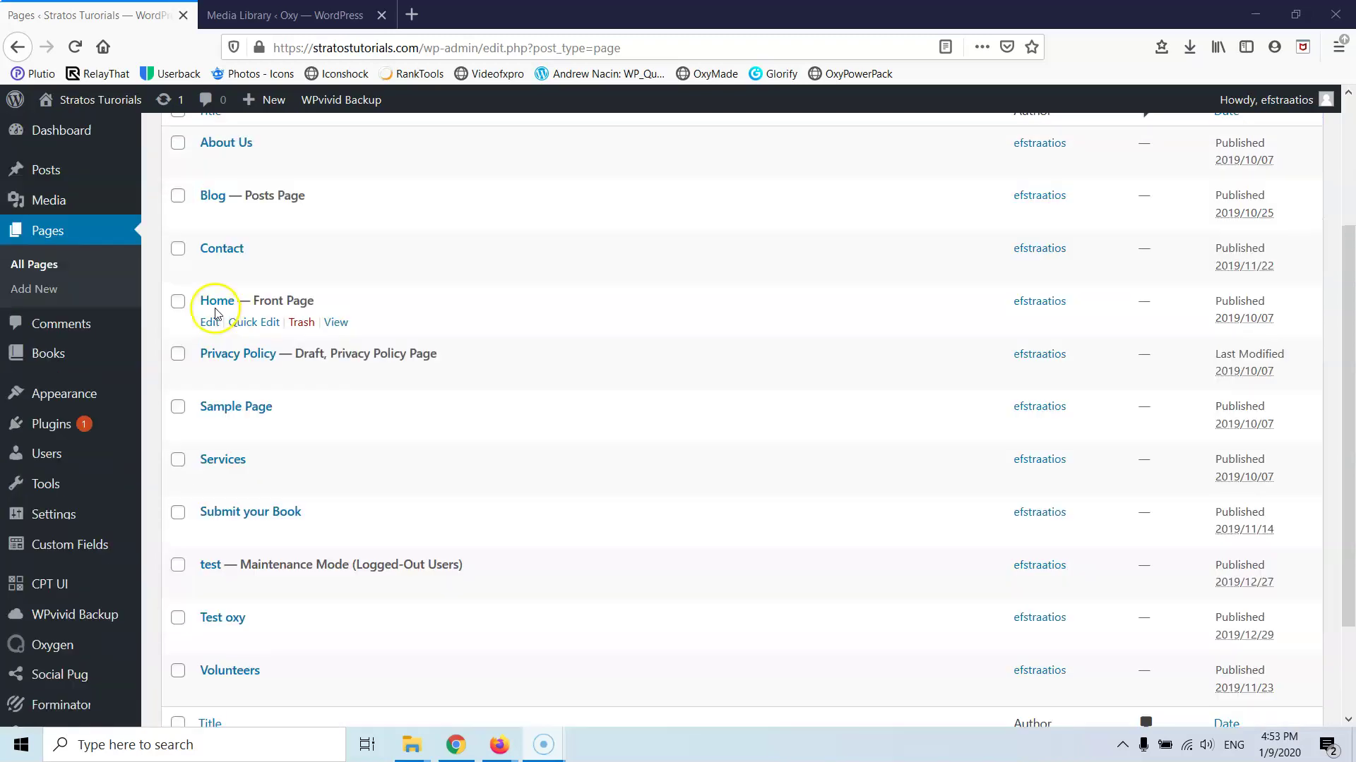
{"action": "right_click", "coordinate": [335, 322]}
{"action": "left_click", "coordinate": [363, 337]}
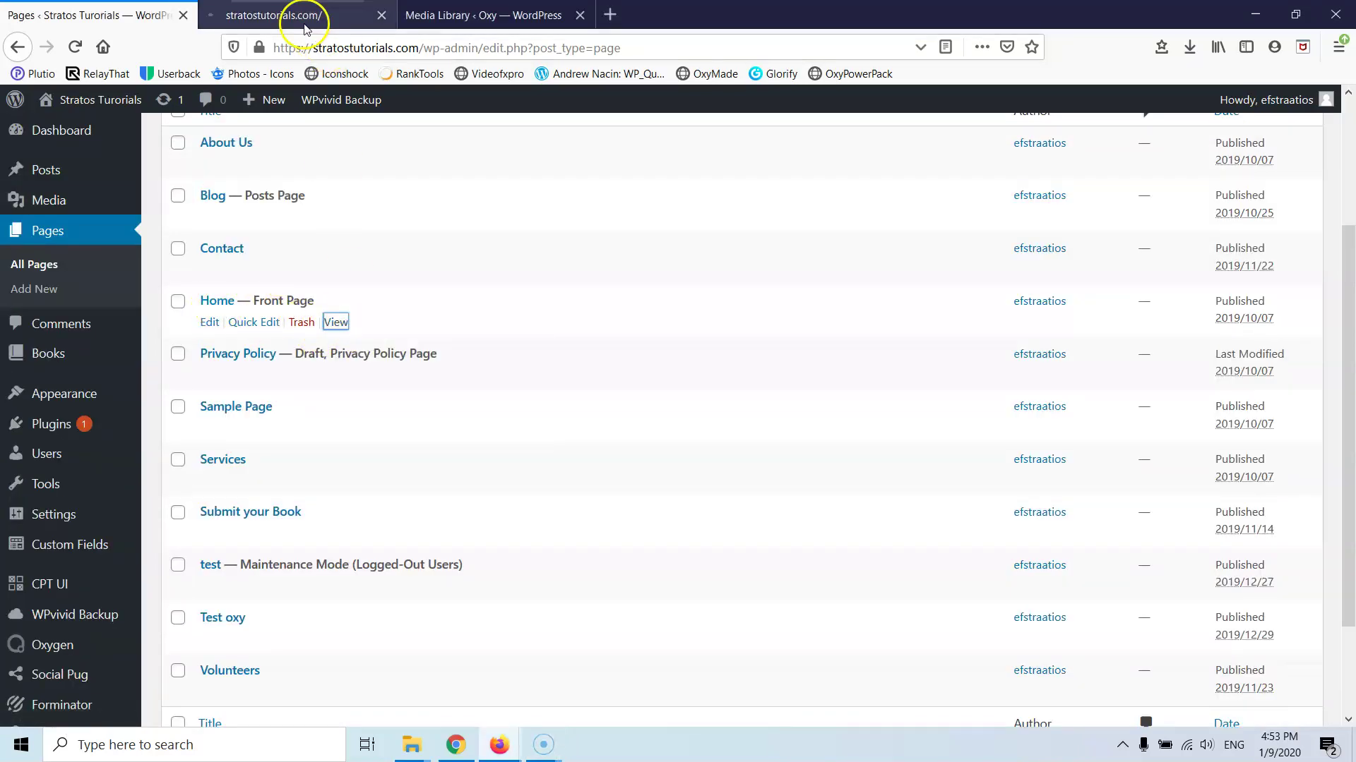
{"action": "left_click", "coordinate": [288, 10]}
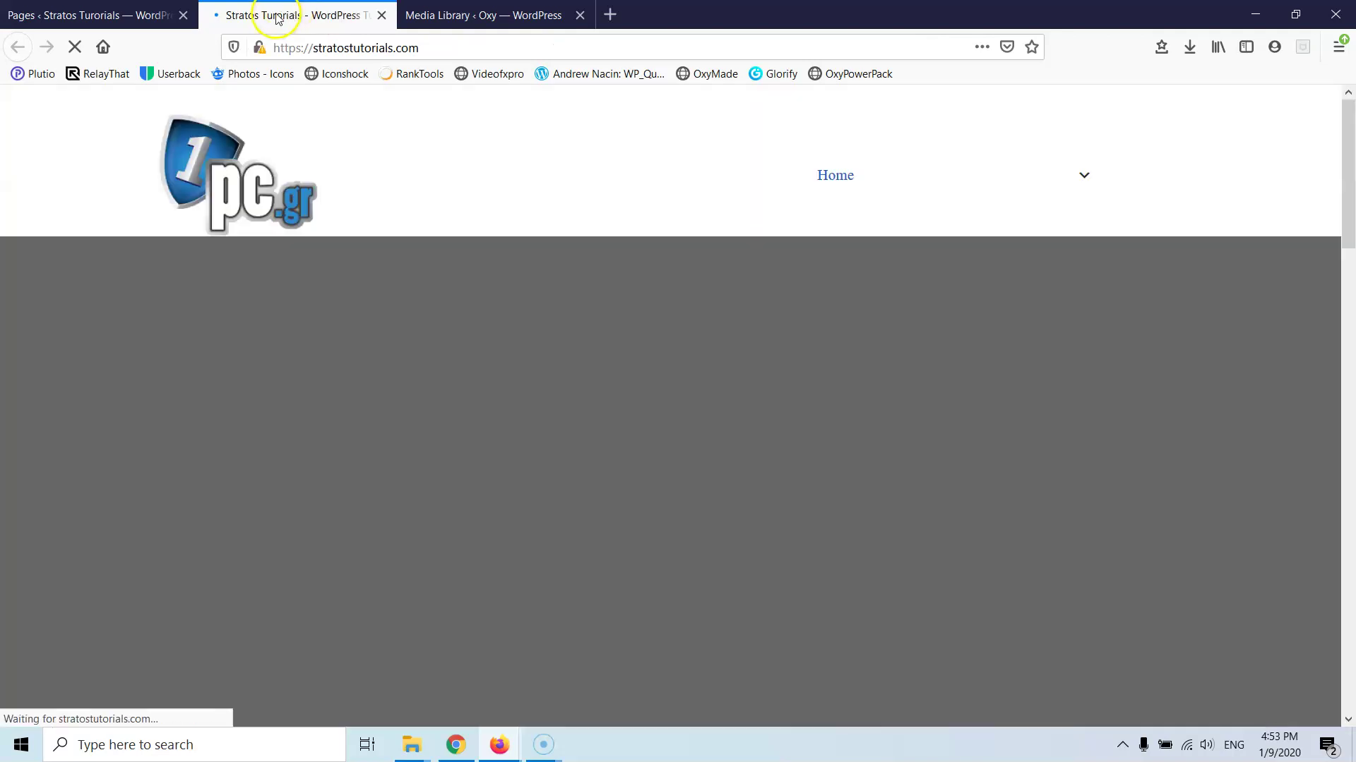
Step: Scroll through the live homepage's services, testimonials, News posts and footer
{"action": "scroll", "coordinate": [268, 281], "scroll_direction": "down", "scroll_amount": 5}
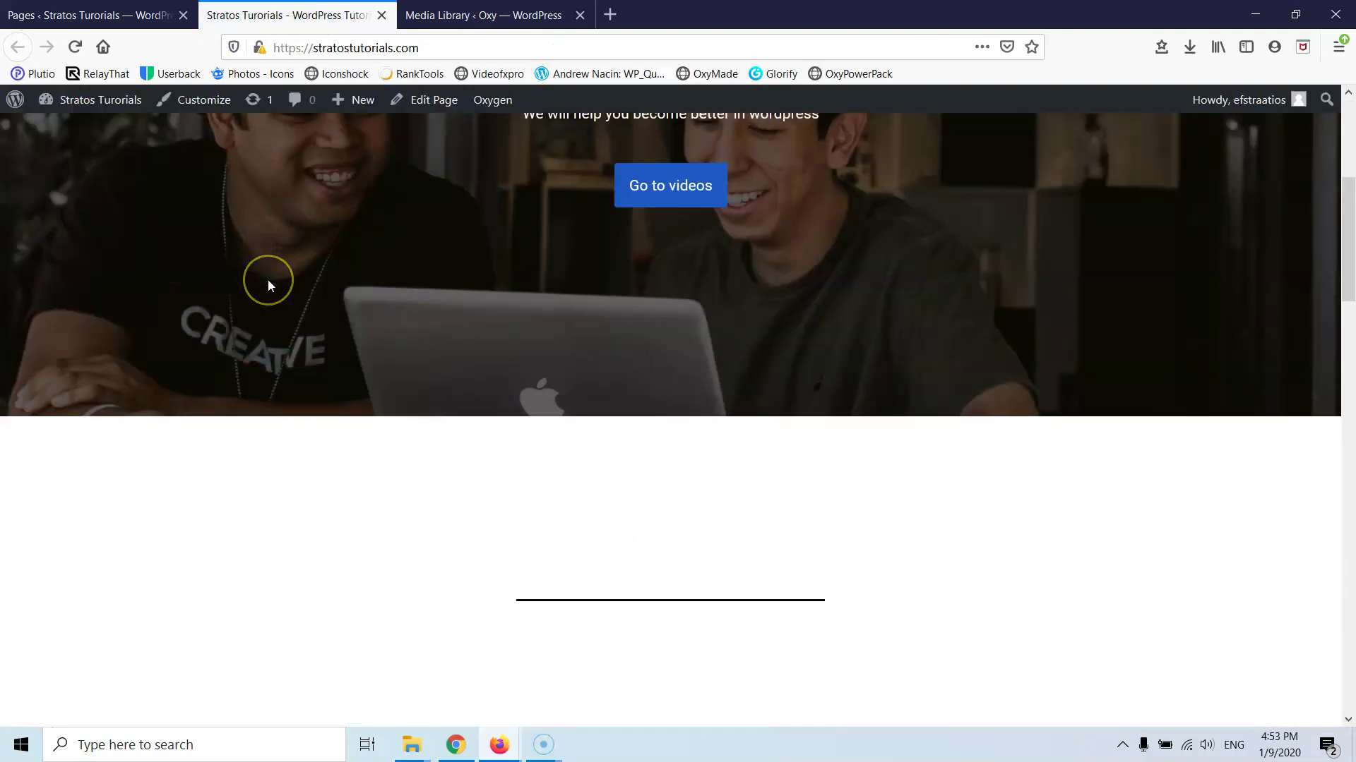
{"action": "scroll", "coordinate": [268, 281], "scroll_direction": "down", "scroll_amount": 4}
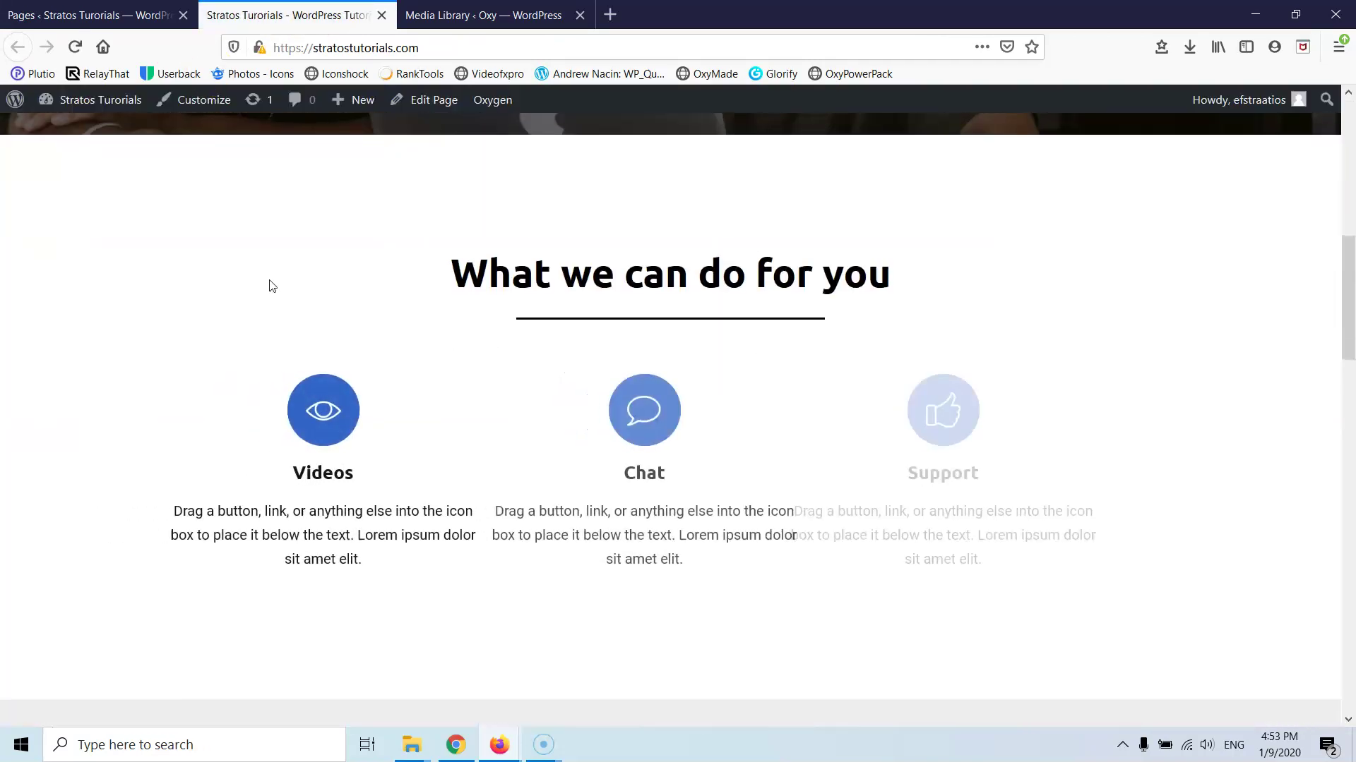
{"action": "scroll", "coordinate": [268, 281], "scroll_direction": "down", "scroll_amount": 3}
{"action": "scroll", "coordinate": [271, 285], "scroll_direction": "down", "scroll_amount": 10}
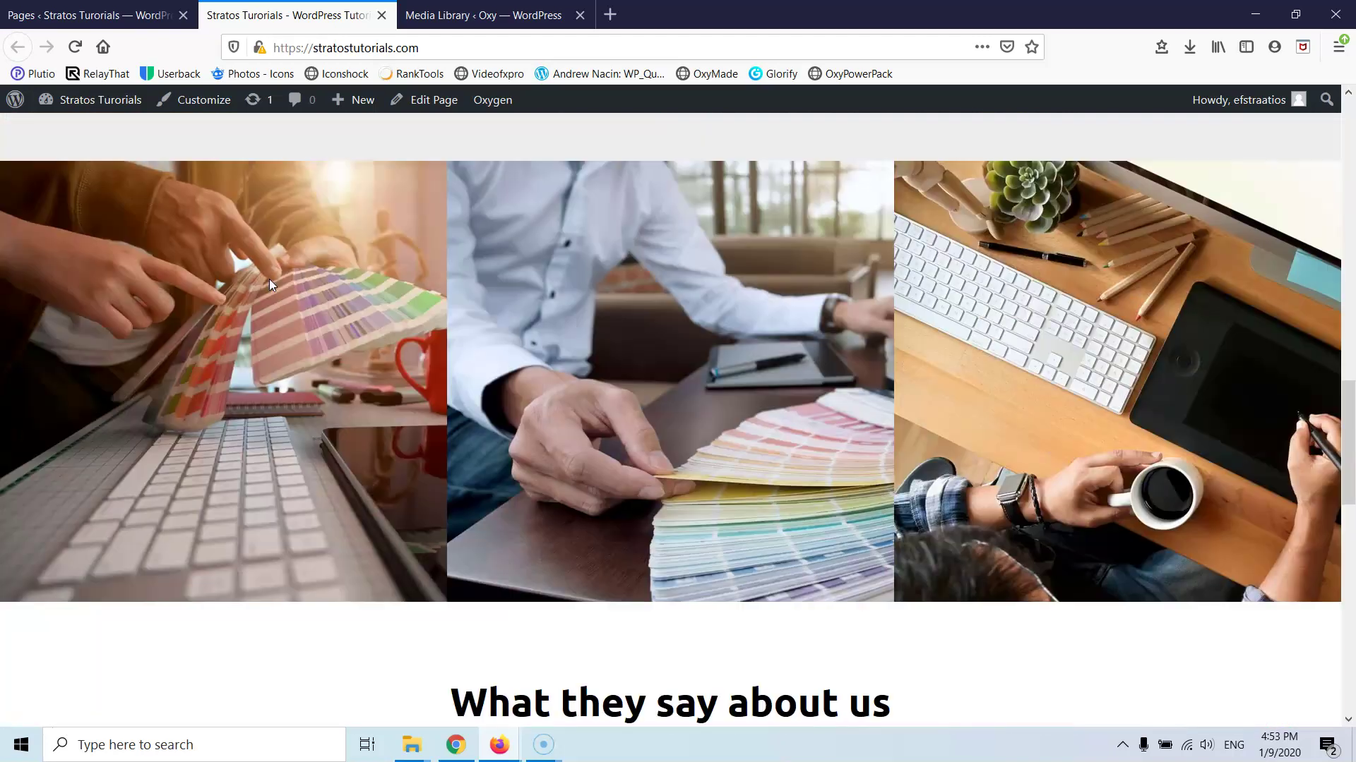
{"action": "scroll", "coordinate": [271, 285], "scroll_direction": "down", "scroll_amount": 4}
{"action": "scroll", "coordinate": [271, 284], "scroll_direction": "down", "scroll_amount": 8}
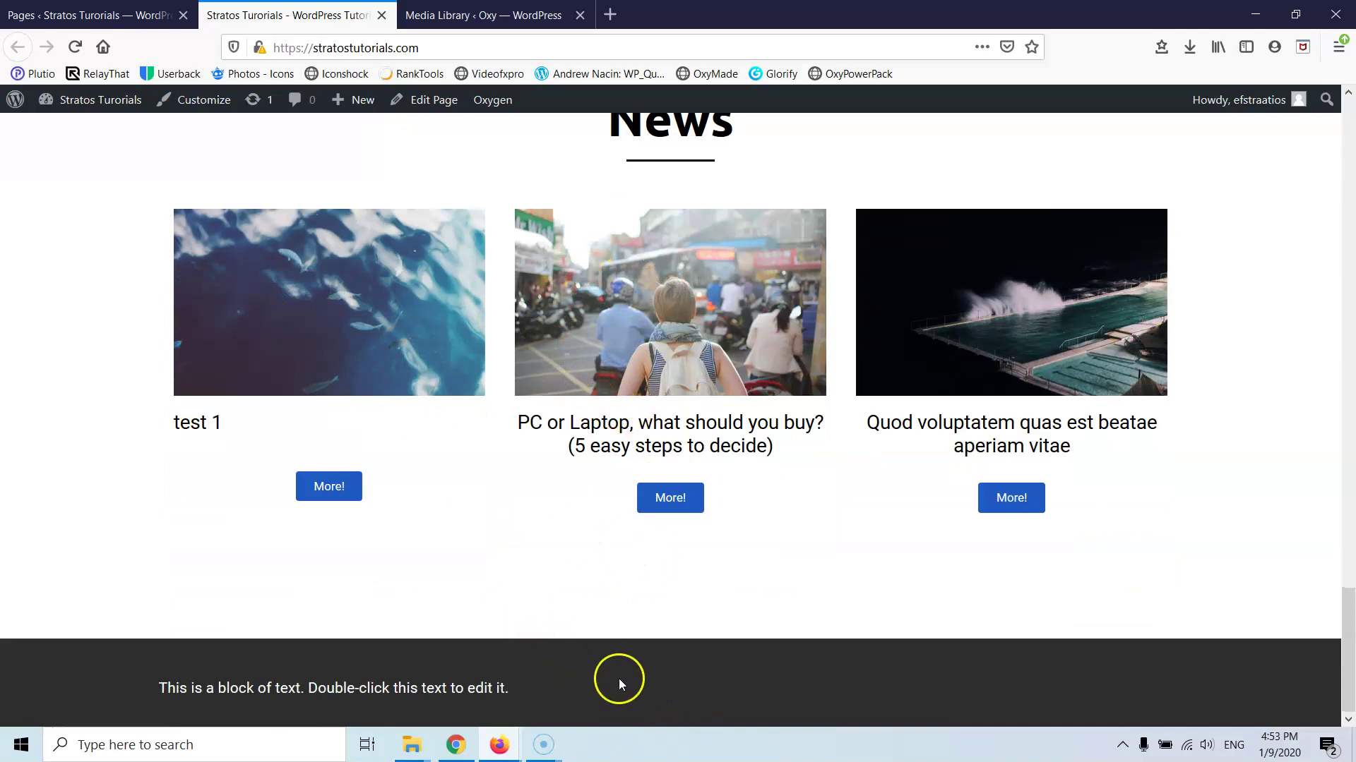
Step: Move the local site's Hello world! post to the trash
{"action": "left_click", "coordinate": [470, 14]}
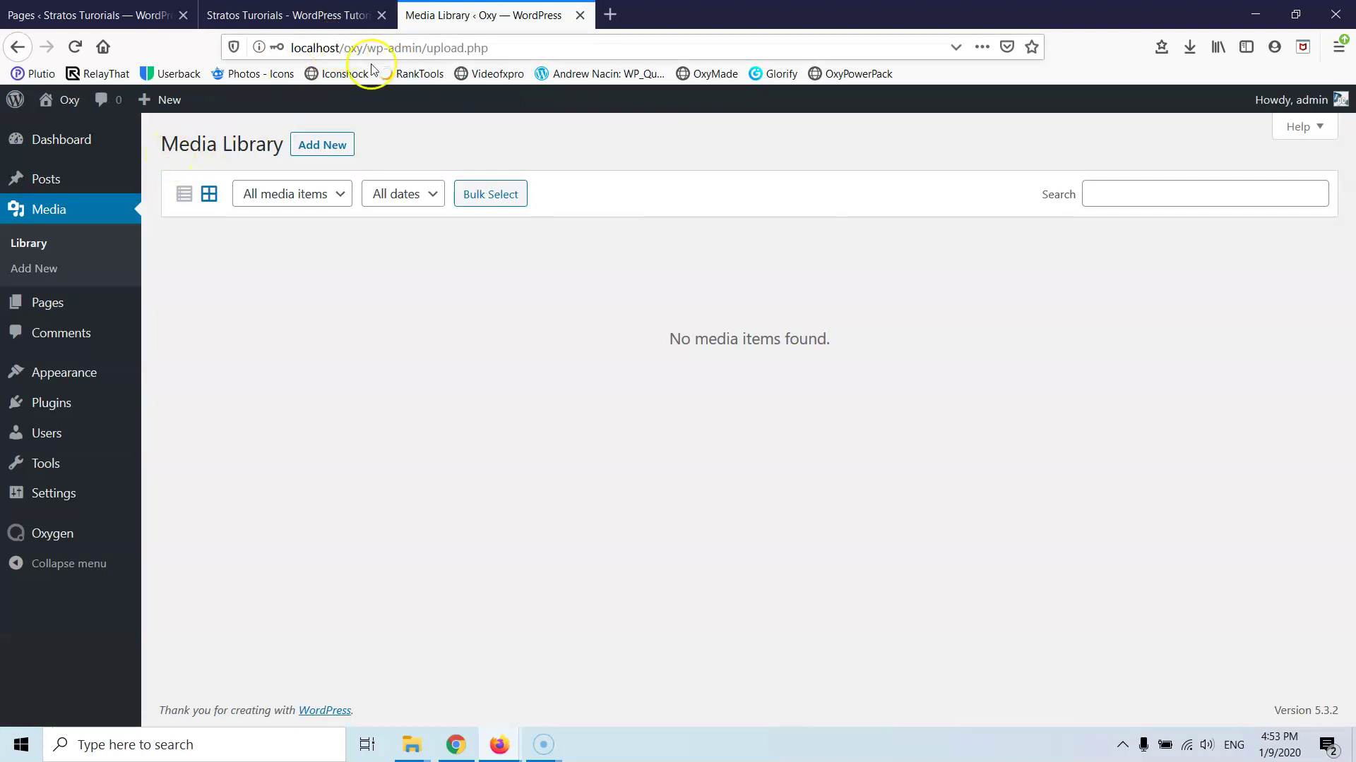
{"action": "mouse_move", "coordinate": [96, 380]}
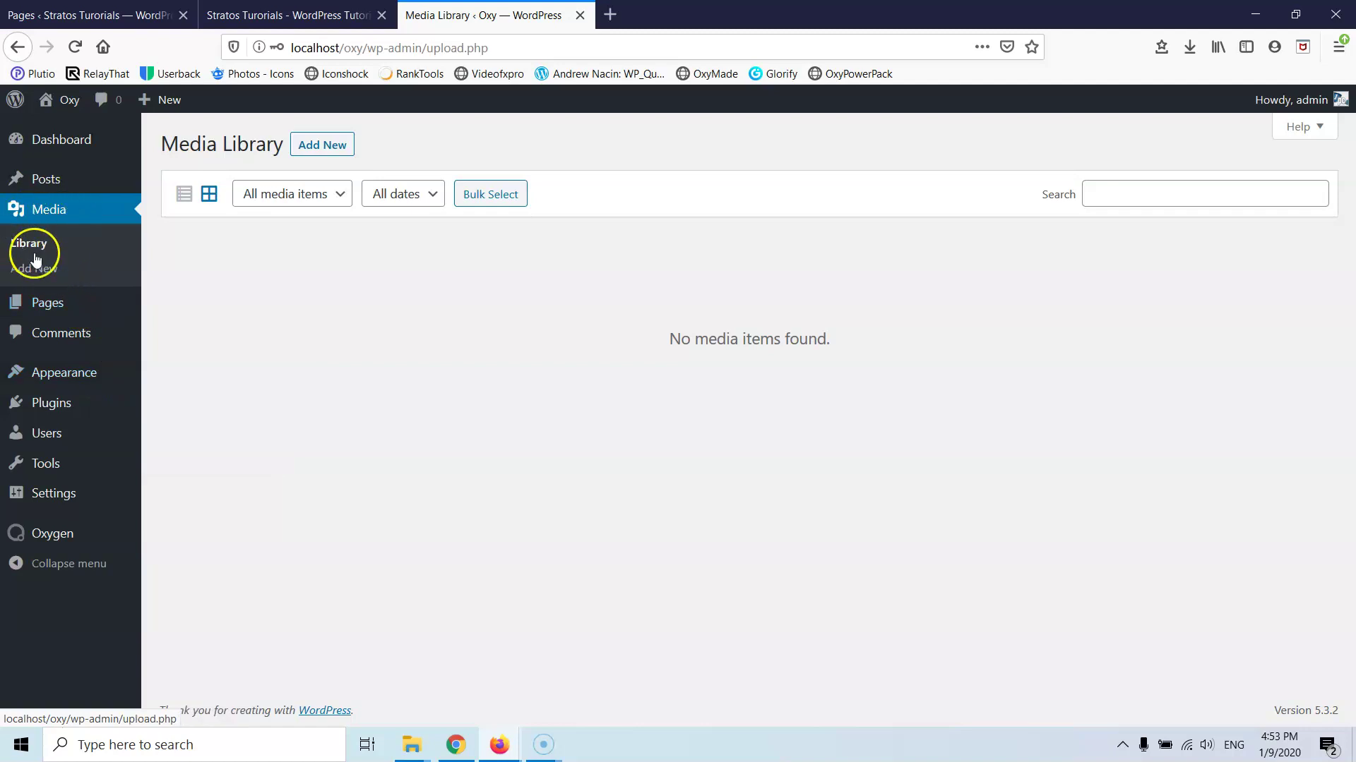
{"action": "mouse_move", "coordinate": [45, 182]}
{"action": "left_click", "coordinate": [176, 184]}
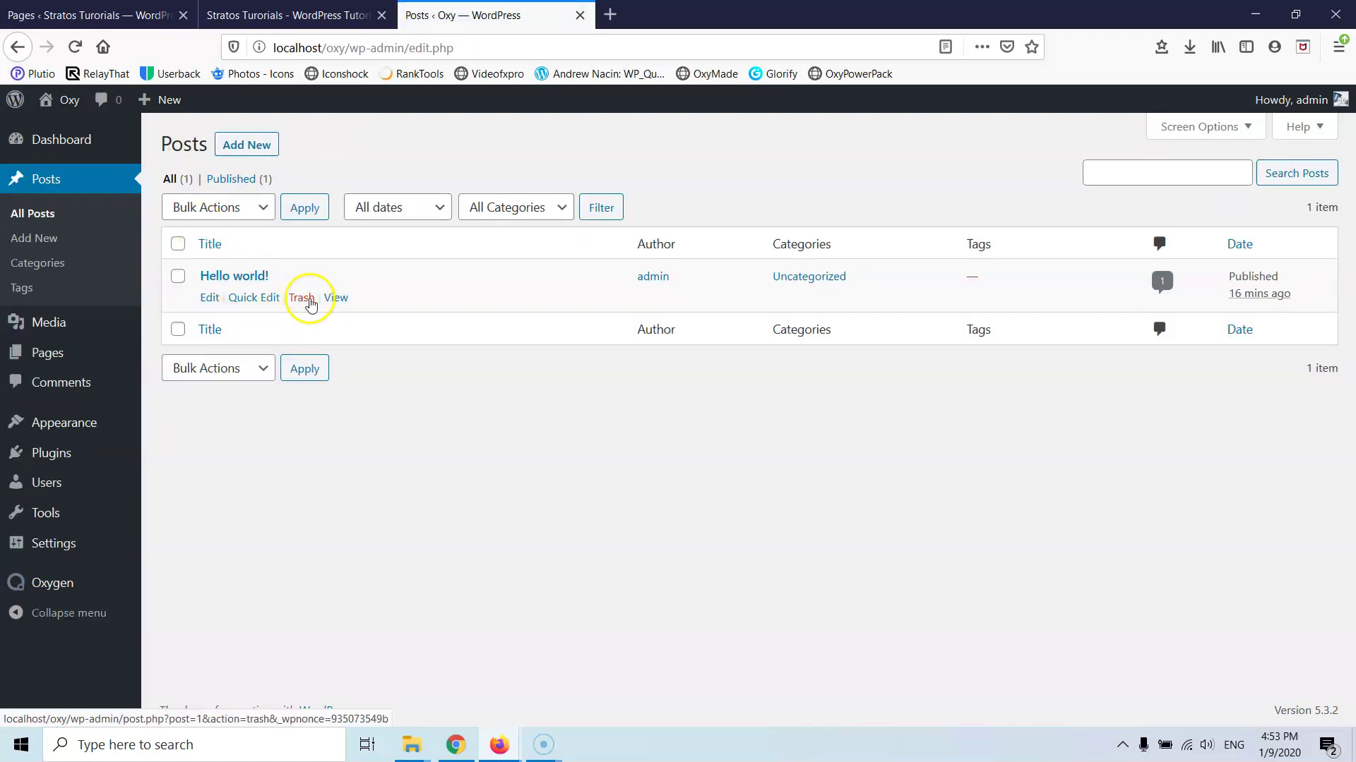
{"action": "left_click", "coordinate": [309, 298]}
Step: Open the local site's Pages list and start a new page
{"action": "mouse_move", "coordinate": [67, 358]}
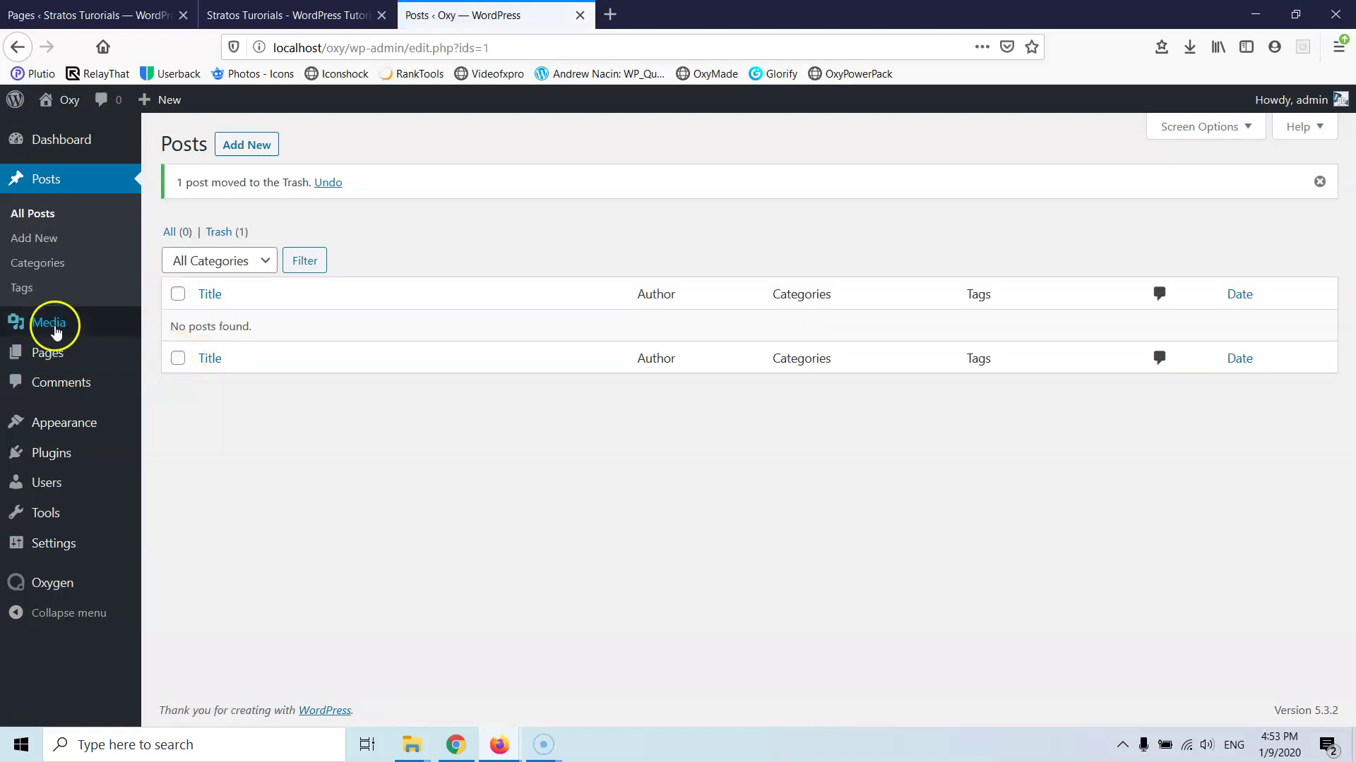
{"action": "left_click", "coordinate": [175, 357]}
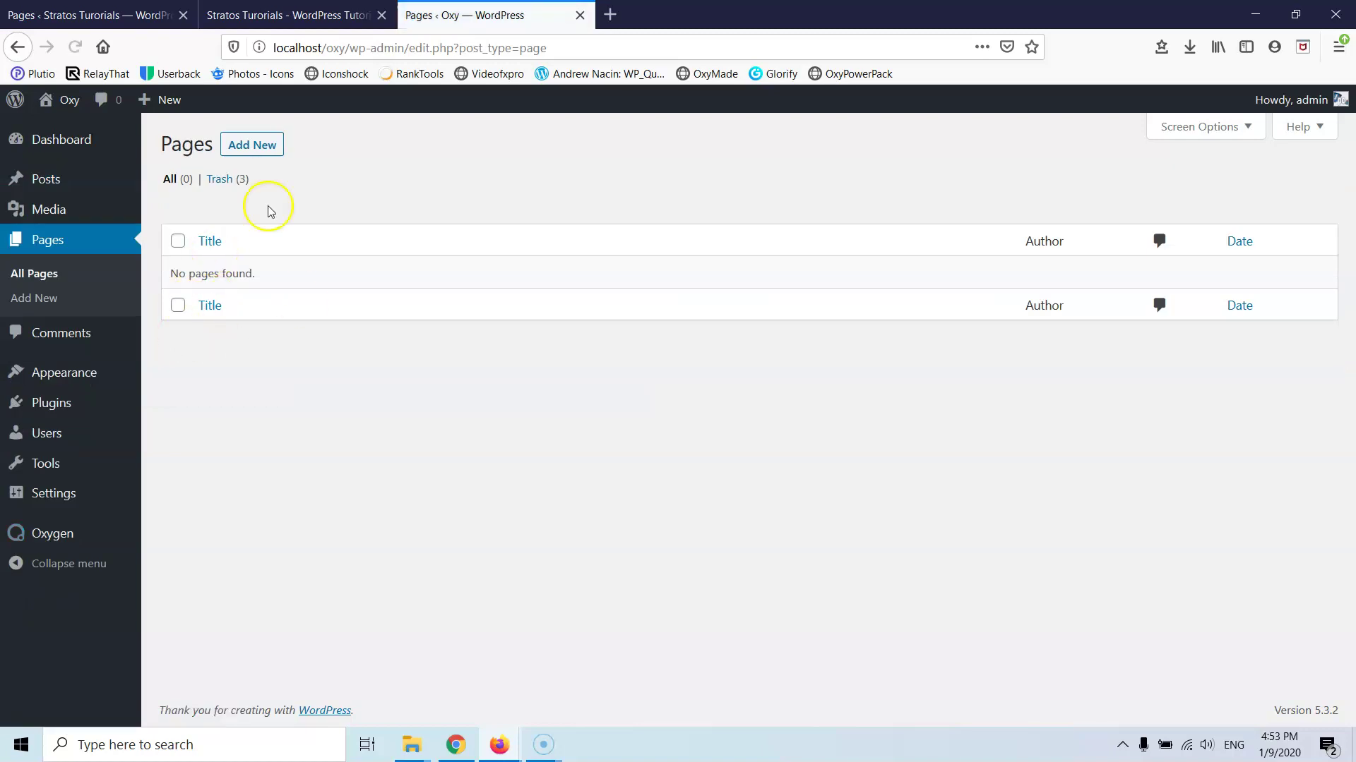
{"action": "left_click", "coordinate": [254, 146]}
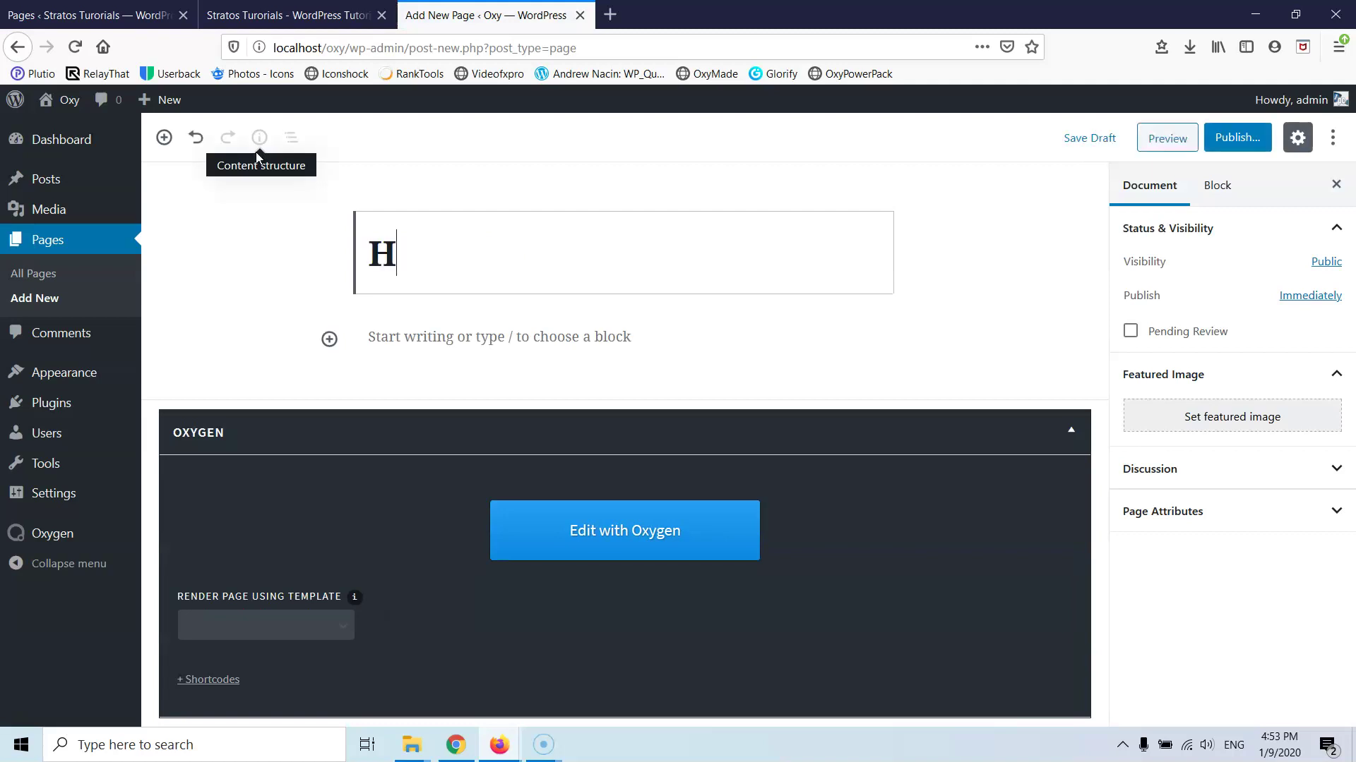
Step: Title the new page Home and confirm publishing in the pre-publish panel
{"action": "type", "text": "ome"}
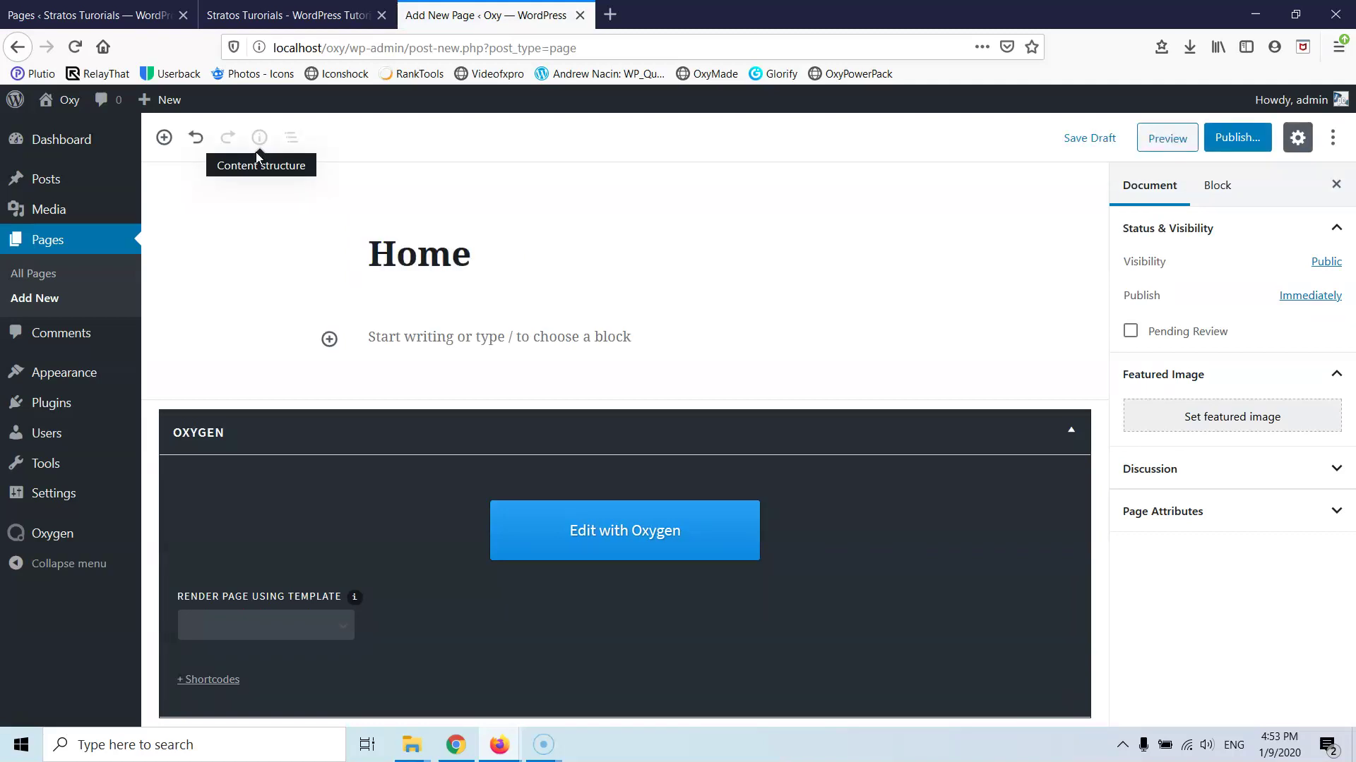
{"action": "left_click", "coordinate": [1227, 141]}
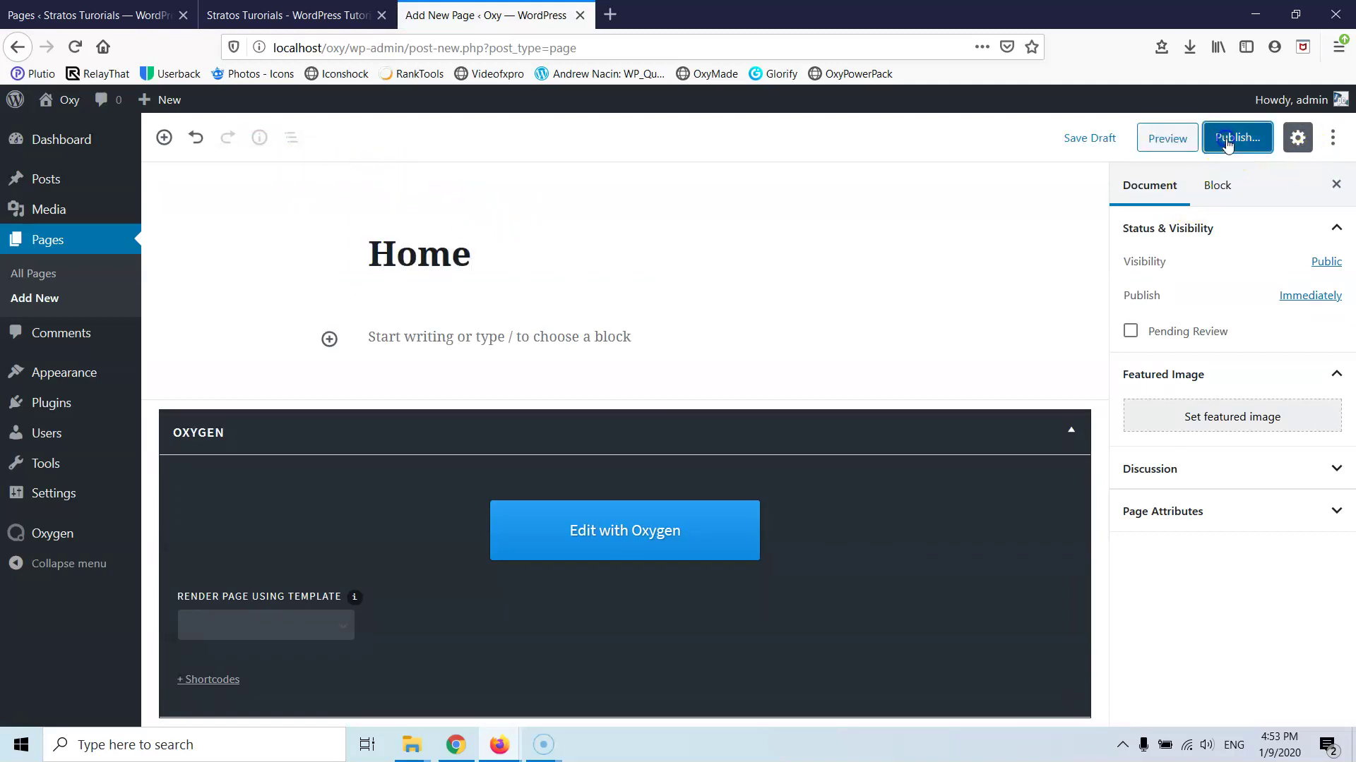
{"action": "left_click", "coordinate": [1230, 142]}
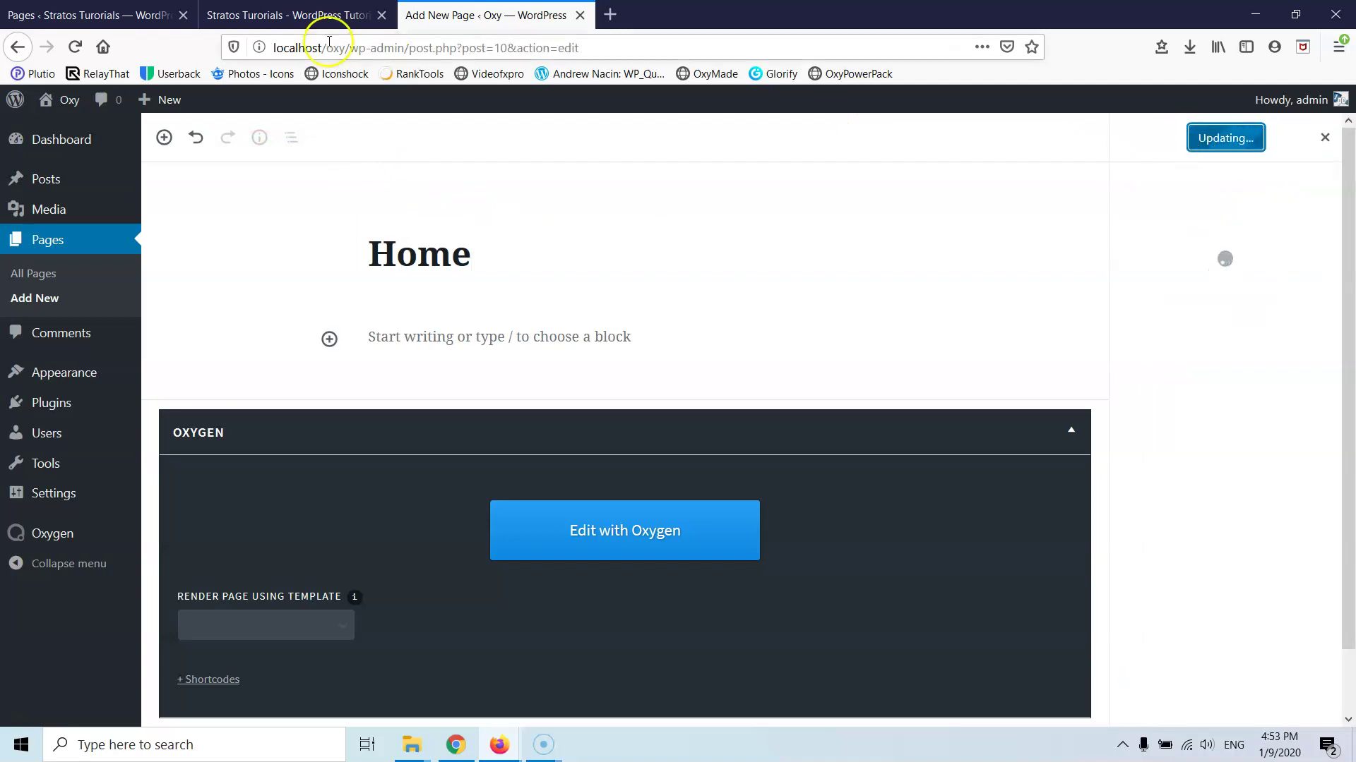
Step: Open the source site's Home page for editing
{"action": "left_click", "coordinate": [90, 14]}
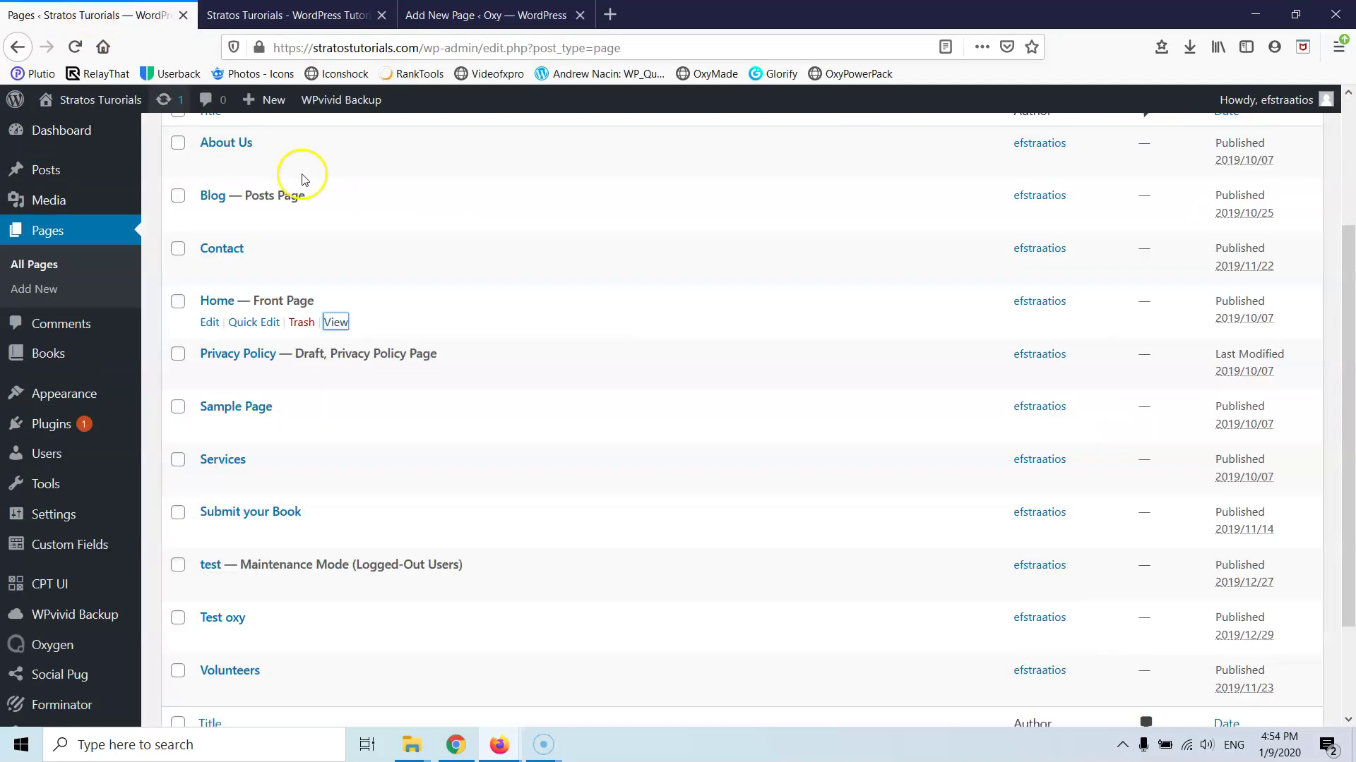
{"action": "scroll", "coordinate": [243, 275], "scroll_direction": "down", "scroll_amount": 3}
{"action": "scroll", "coordinate": [252, 281], "scroll_direction": "up", "scroll_amount": 3}
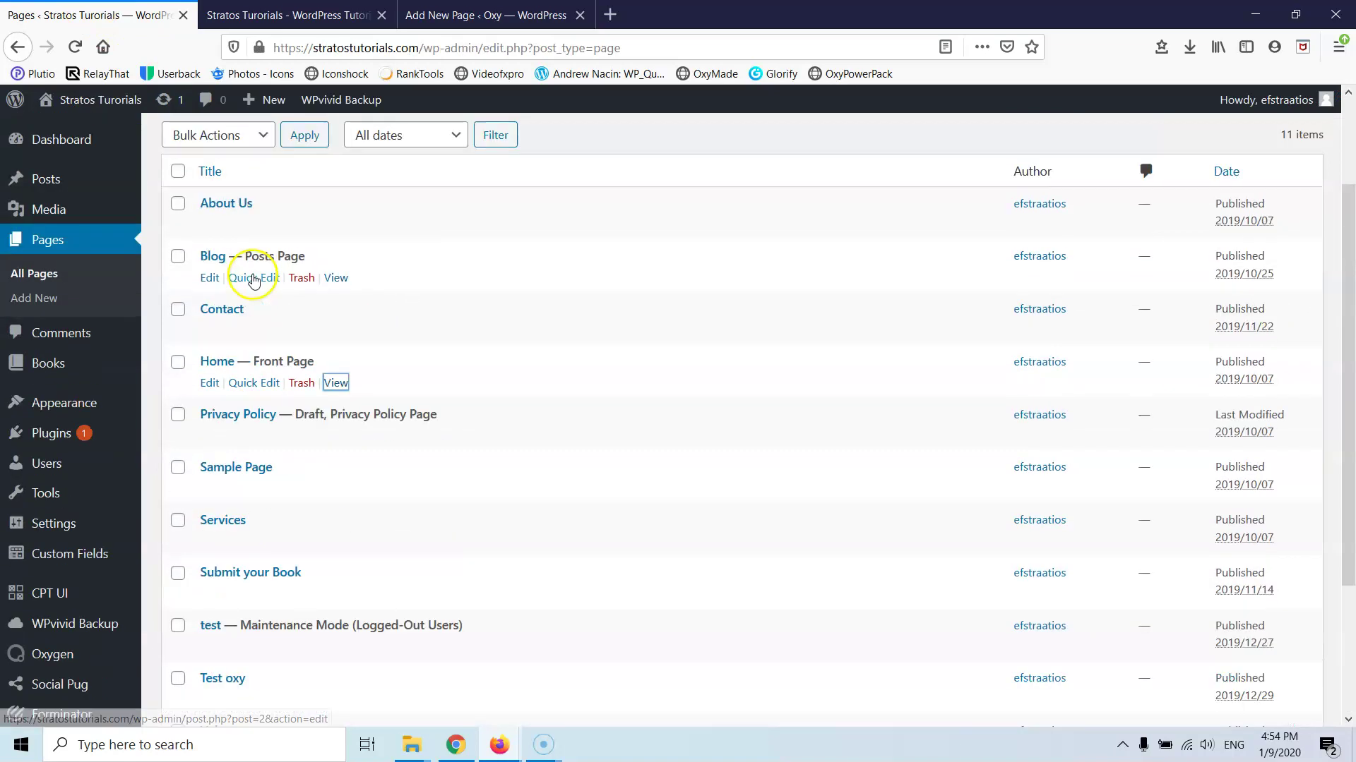
{"action": "left_click", "coordinate": [218, 364]}
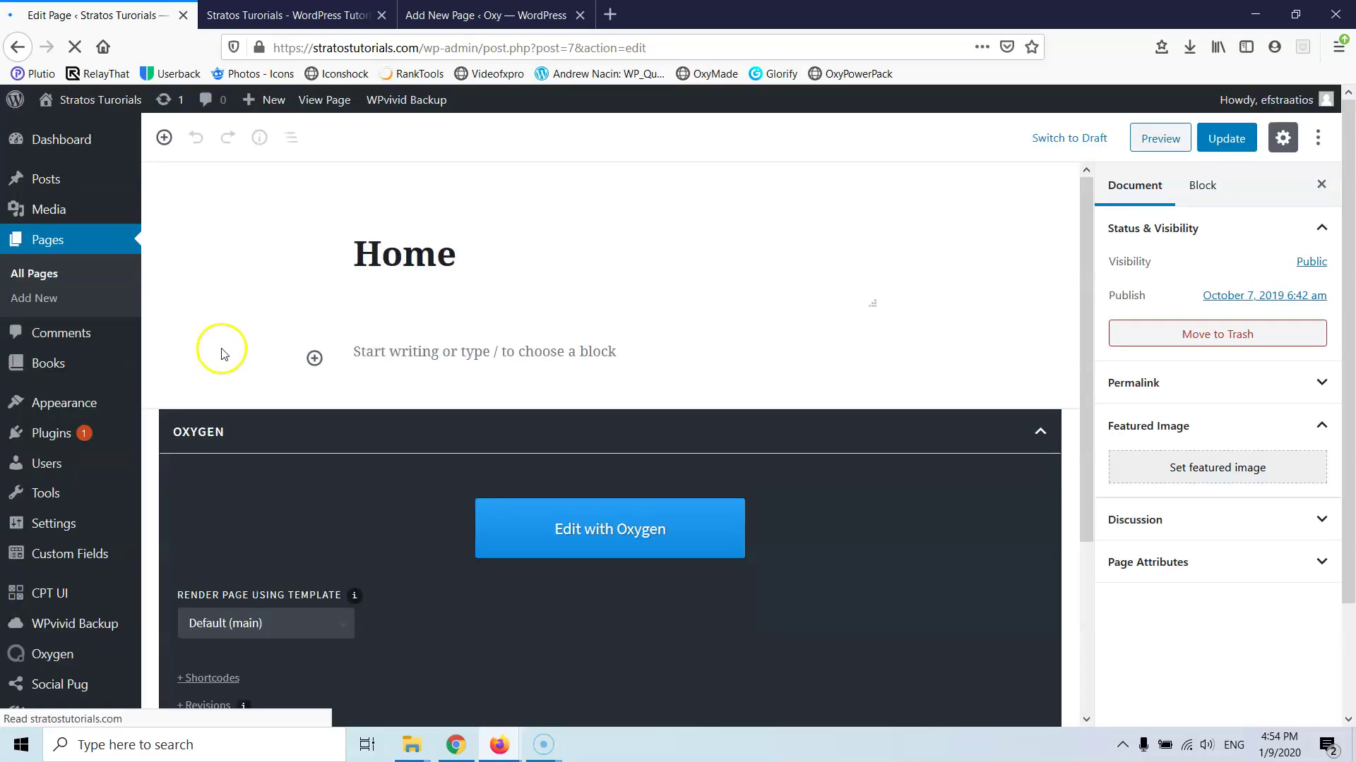
Step: Reveal the Oxygen shortcodes and select all of the shortcode text
{"action": "scroll", "coordinate": [221, 353], "scroll_direction": "down", "scroll_amount": 3}
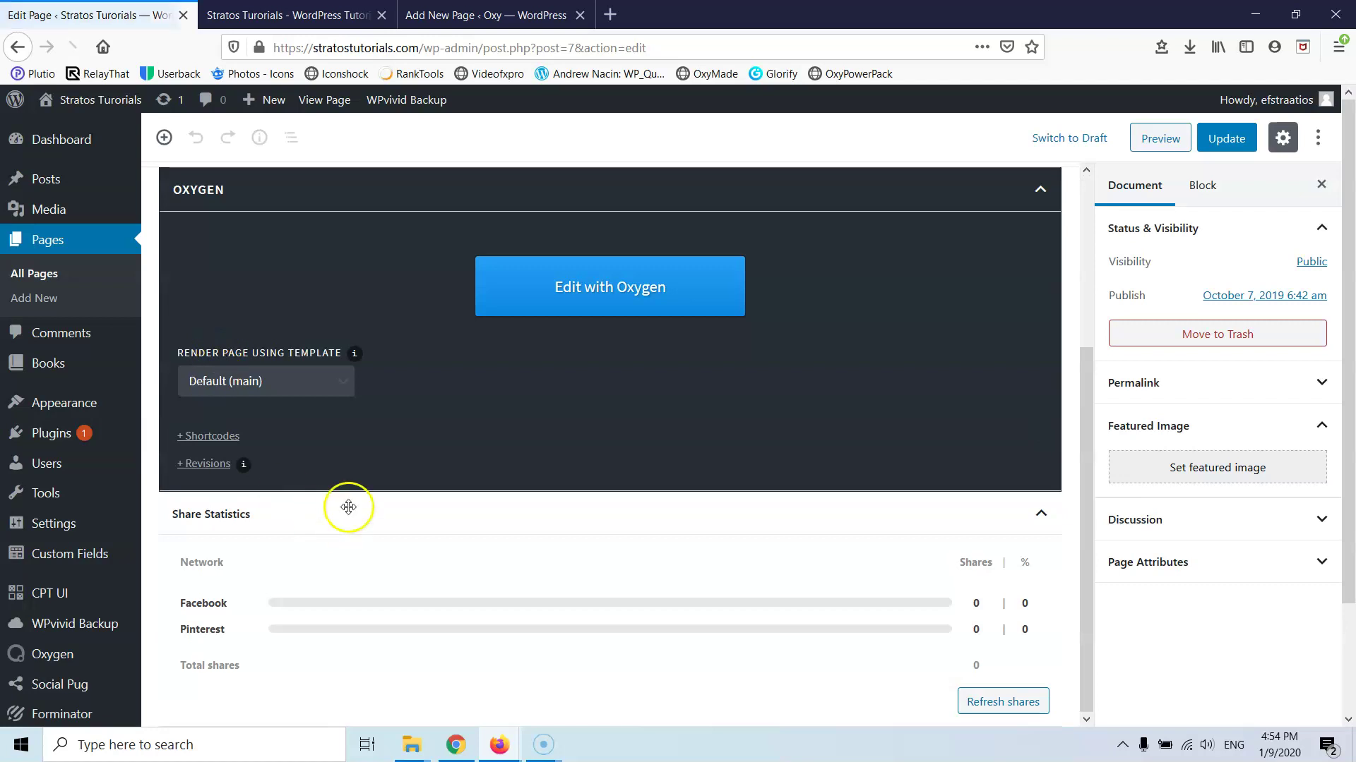
{"action": "left_click", "coordinate": [209, 436]}
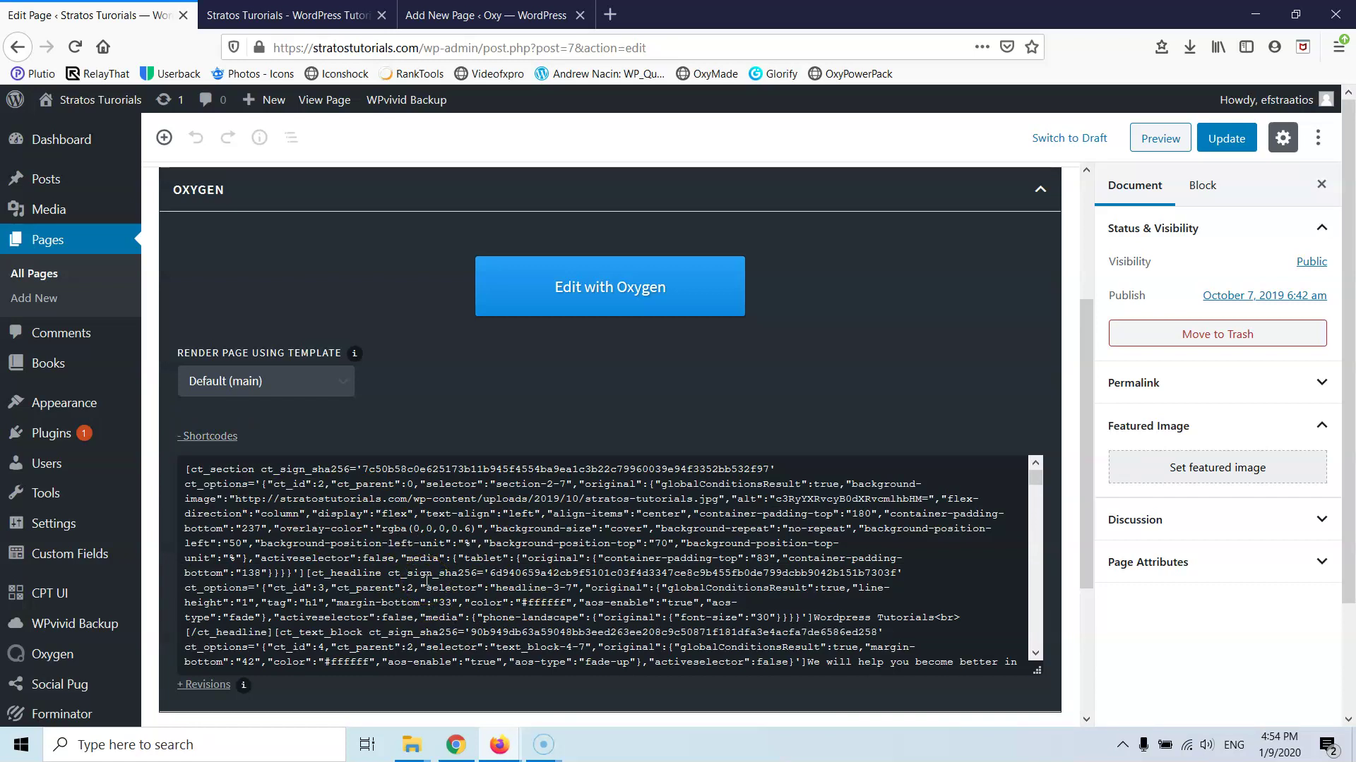
{"action": "left_click", "coordinate": [422, 558]}
{"action": "key", "text": "ctrl+a"}
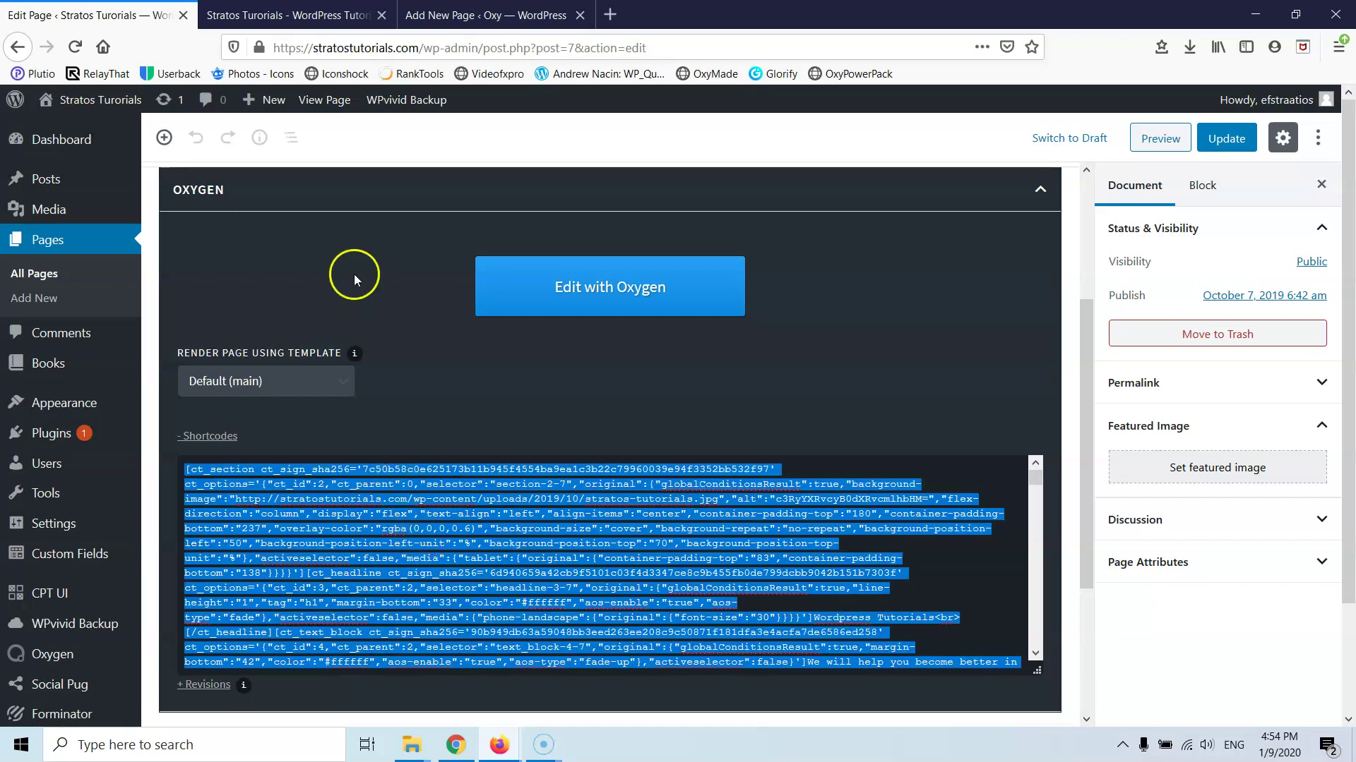
{"action": "left_click", "coordinate": [290, 14]}
Step: Paste the copied shortcodes into the local Home page's Oxygen shortcode box
{"action": "left_click", "coordinate": [487, 15]}
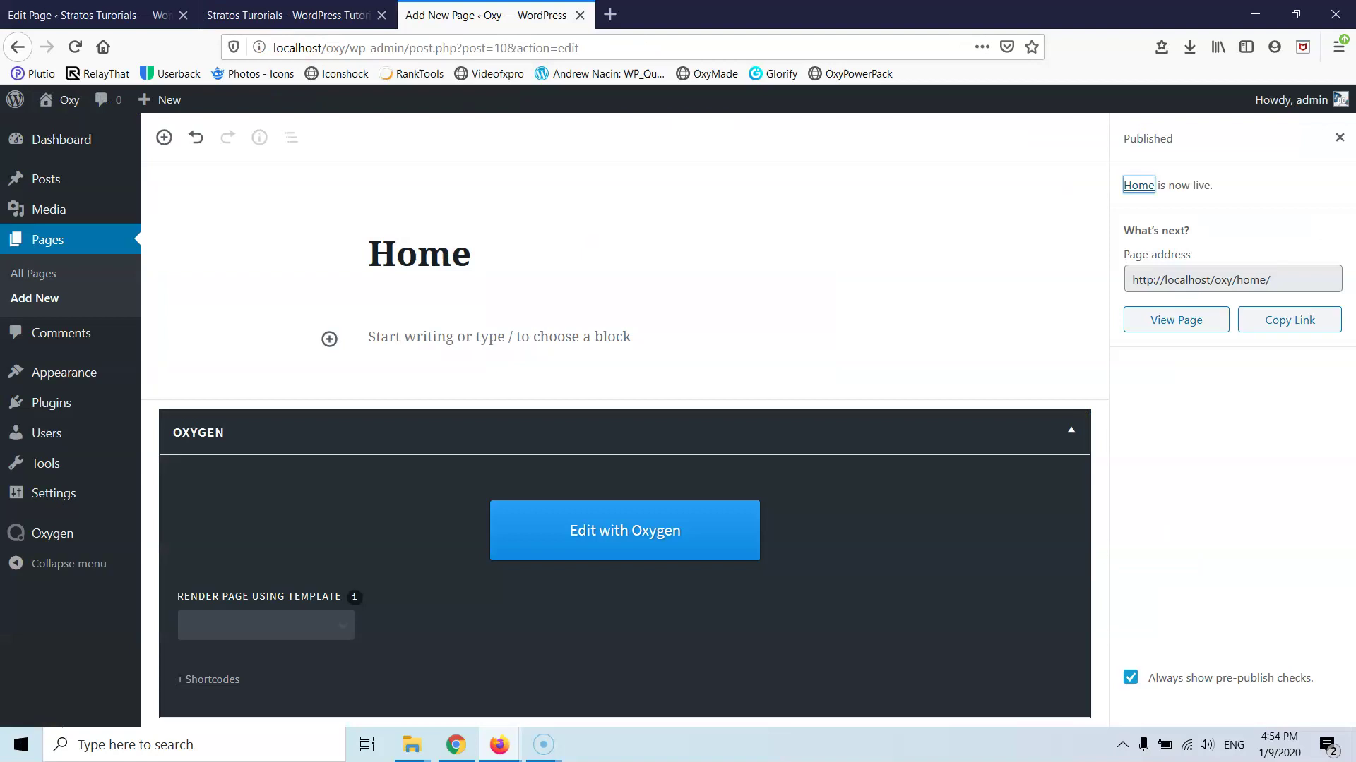
{"action": "left_click", "coordinate": [229, 677]}
{"action": "scroll", "coordinate": [338, 509], "scroll_direction": "down", "scroll_amount": 3}
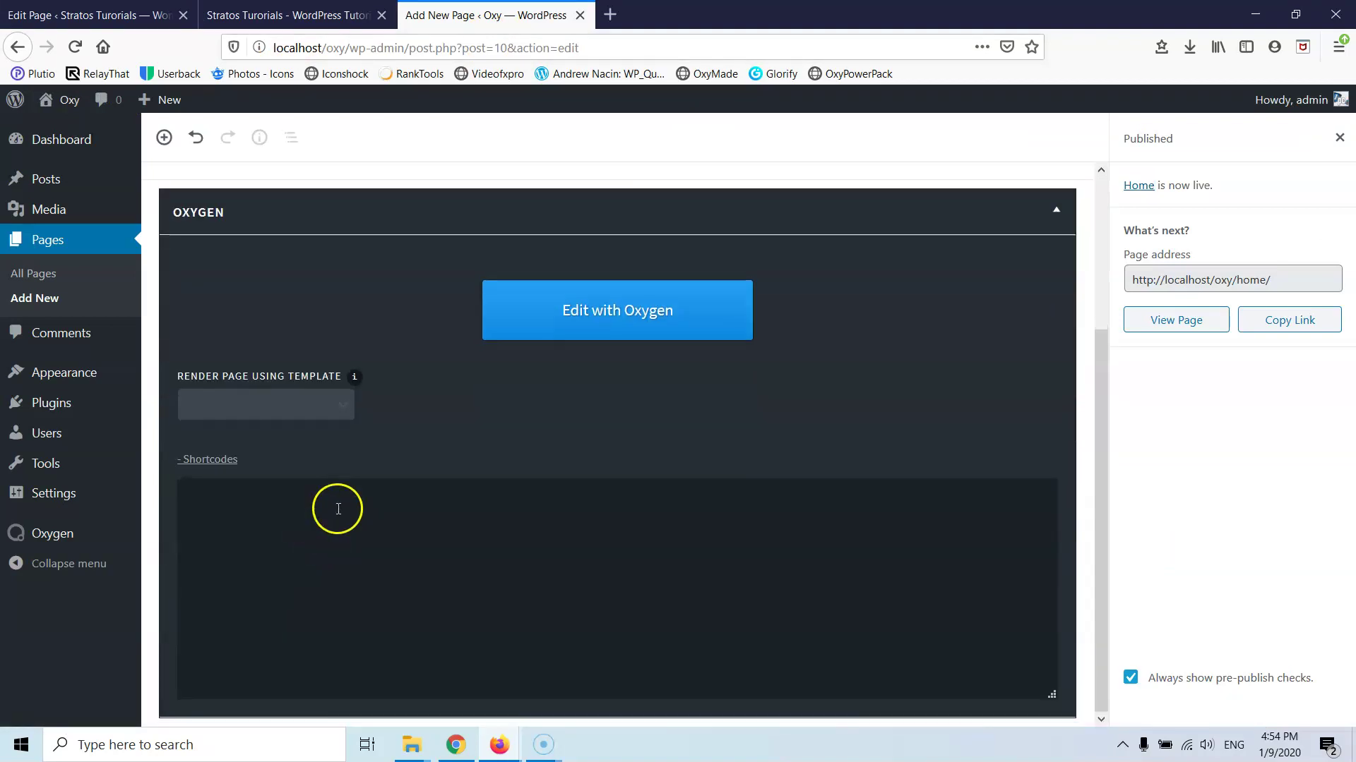
{"action": "right_click", "coordinate": [237, 533]}
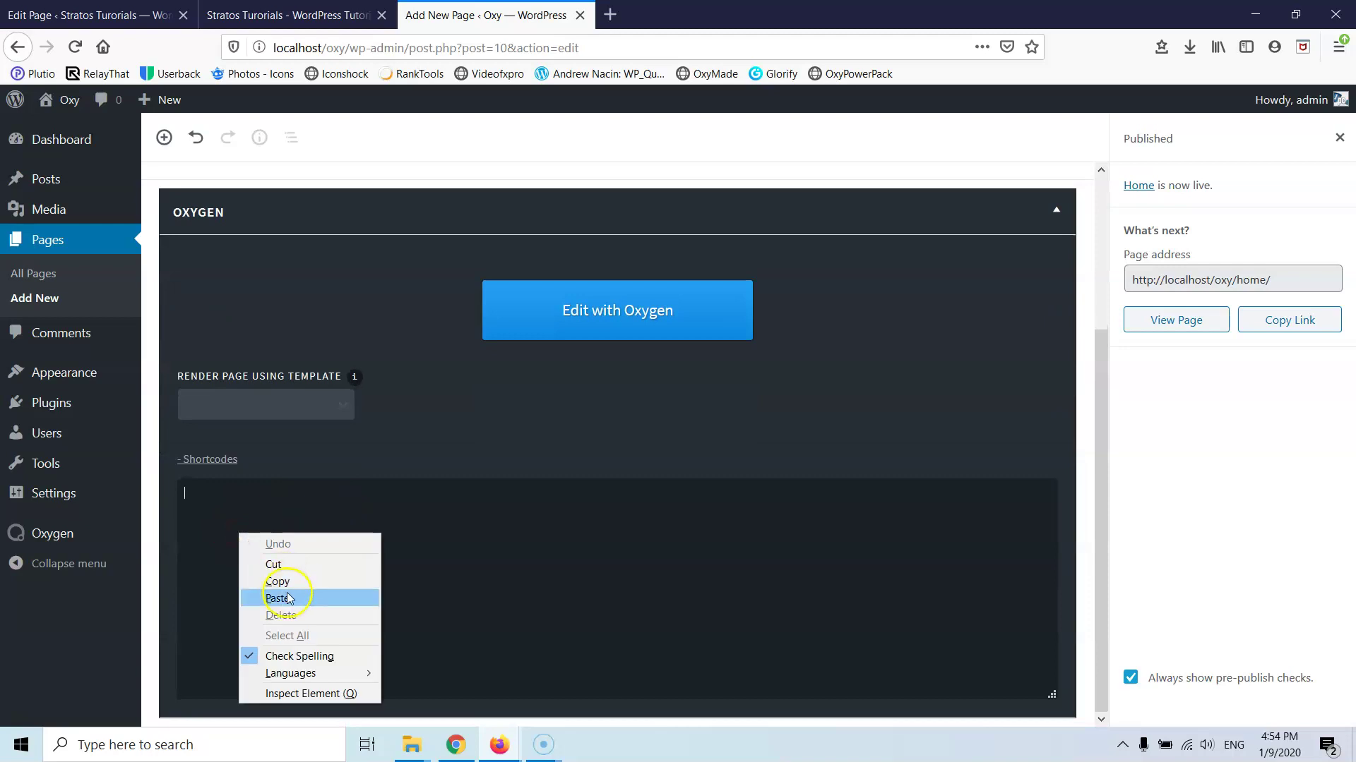
{"action": "left_click", "coordinate": [286, 598]}
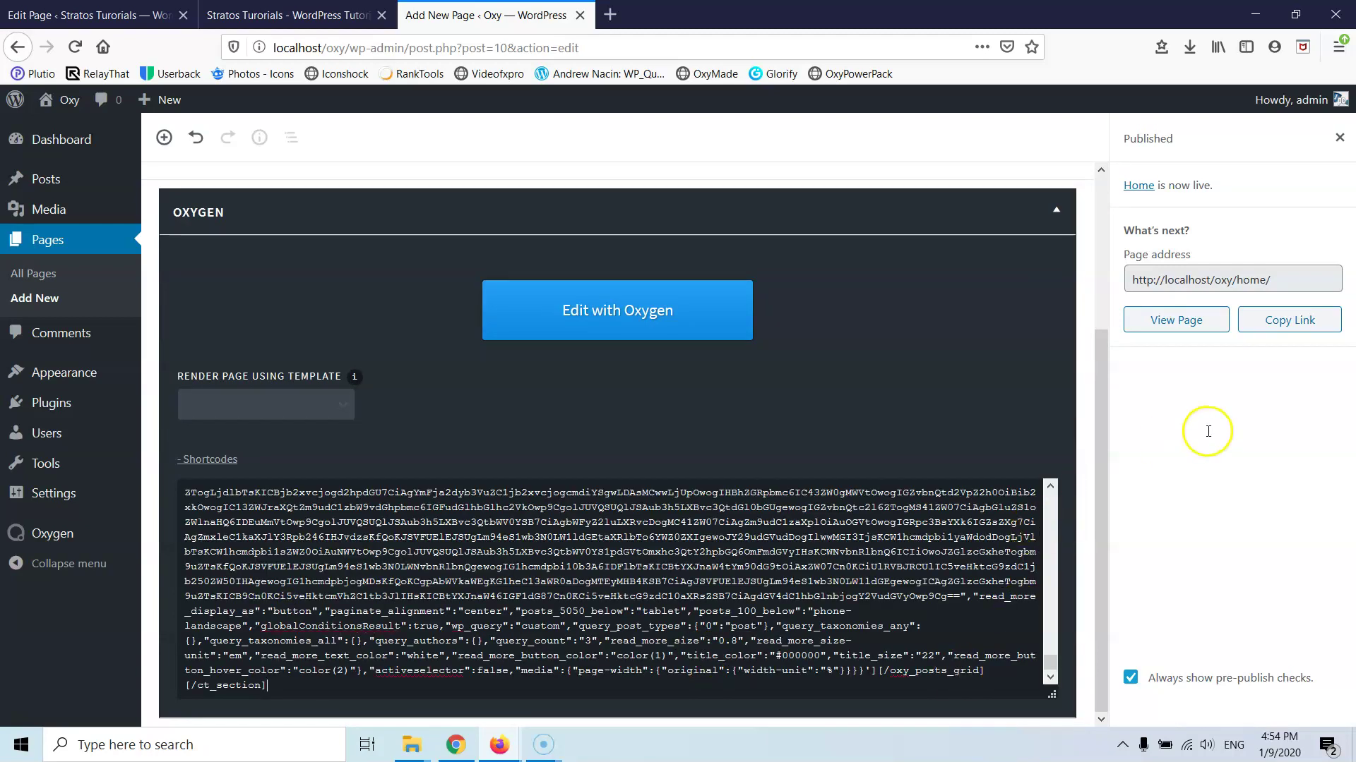
Step: Update the local Home page and view it live
{"action": "left_click", "coordinate": [1340, 139]}
{"action": "left_click", "coordinate": [1232, 141]}
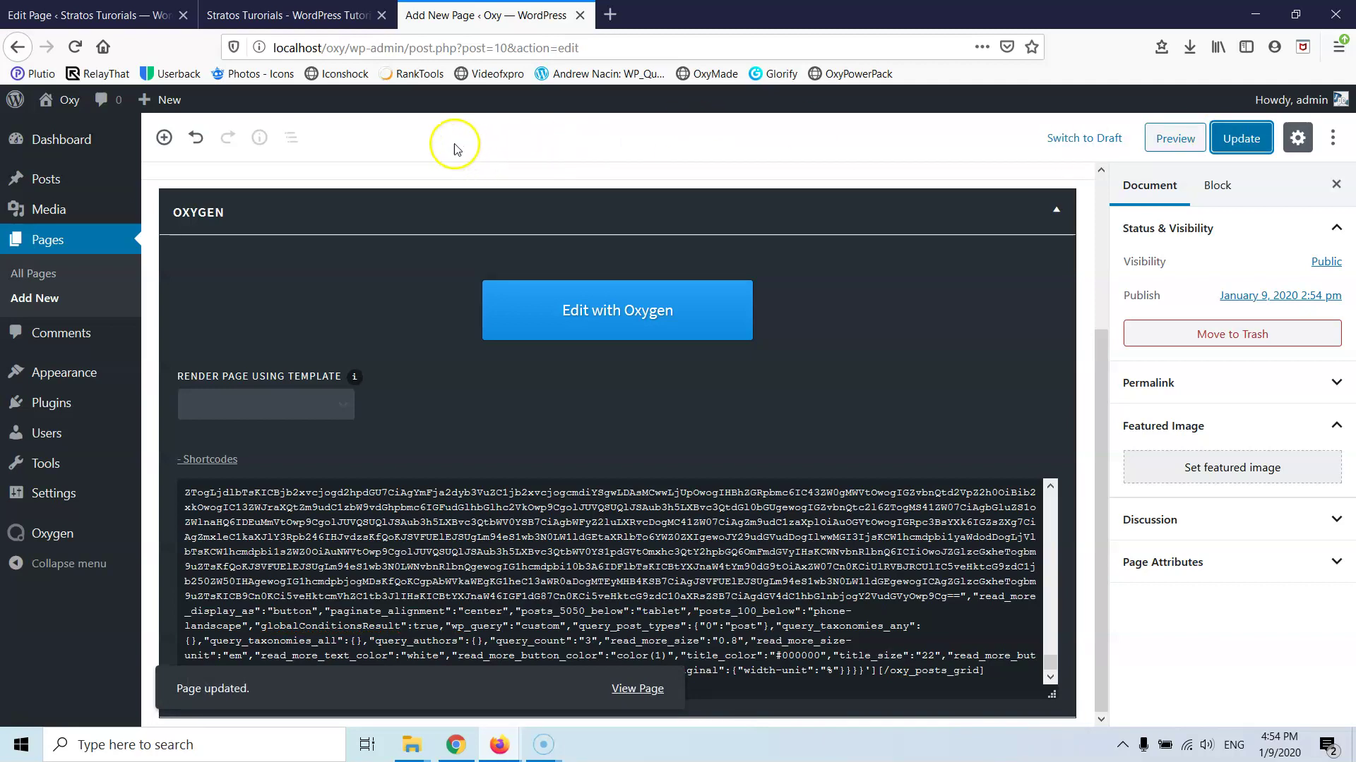
{"action": "left_click", "coordinate": [635, 689]}
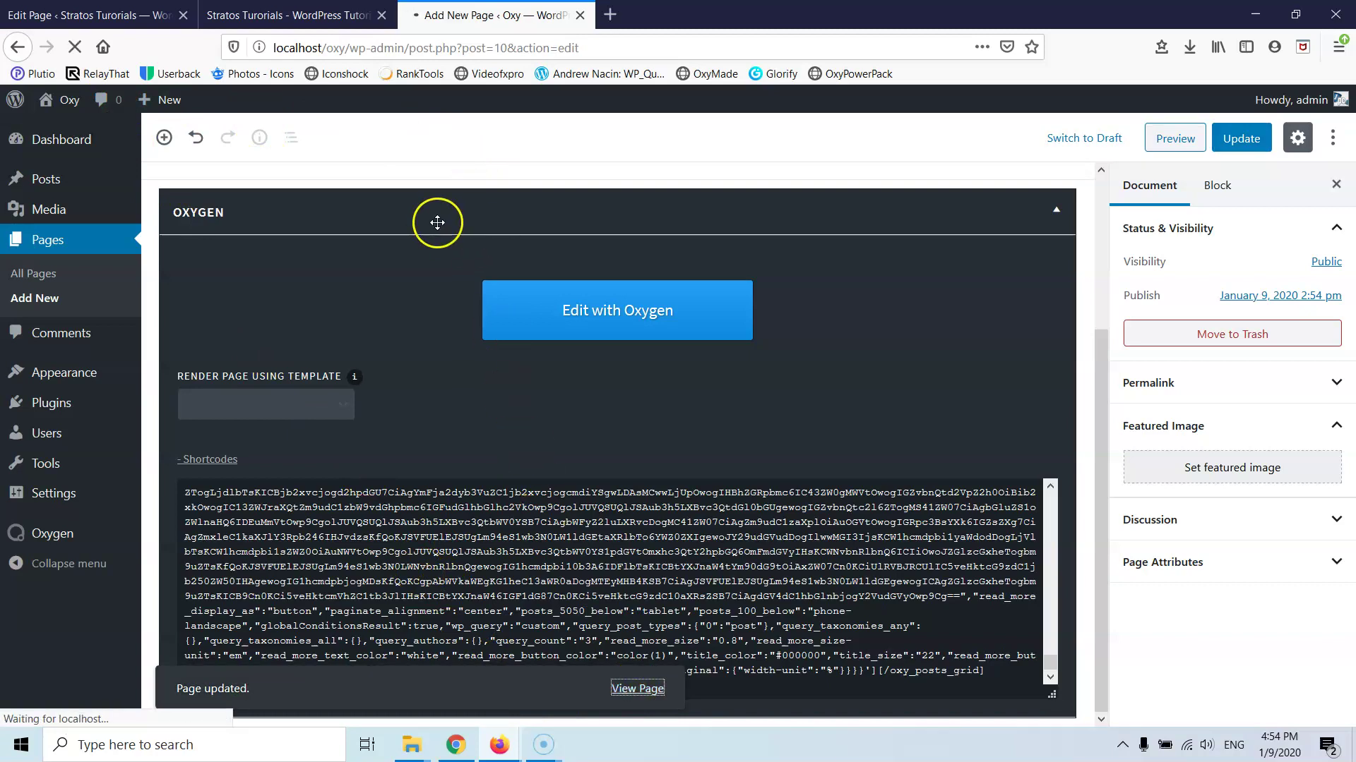
Step: Review the original site's live home page from the hero down to News
{"action": "left_click", "coordinate": [67, 14]}
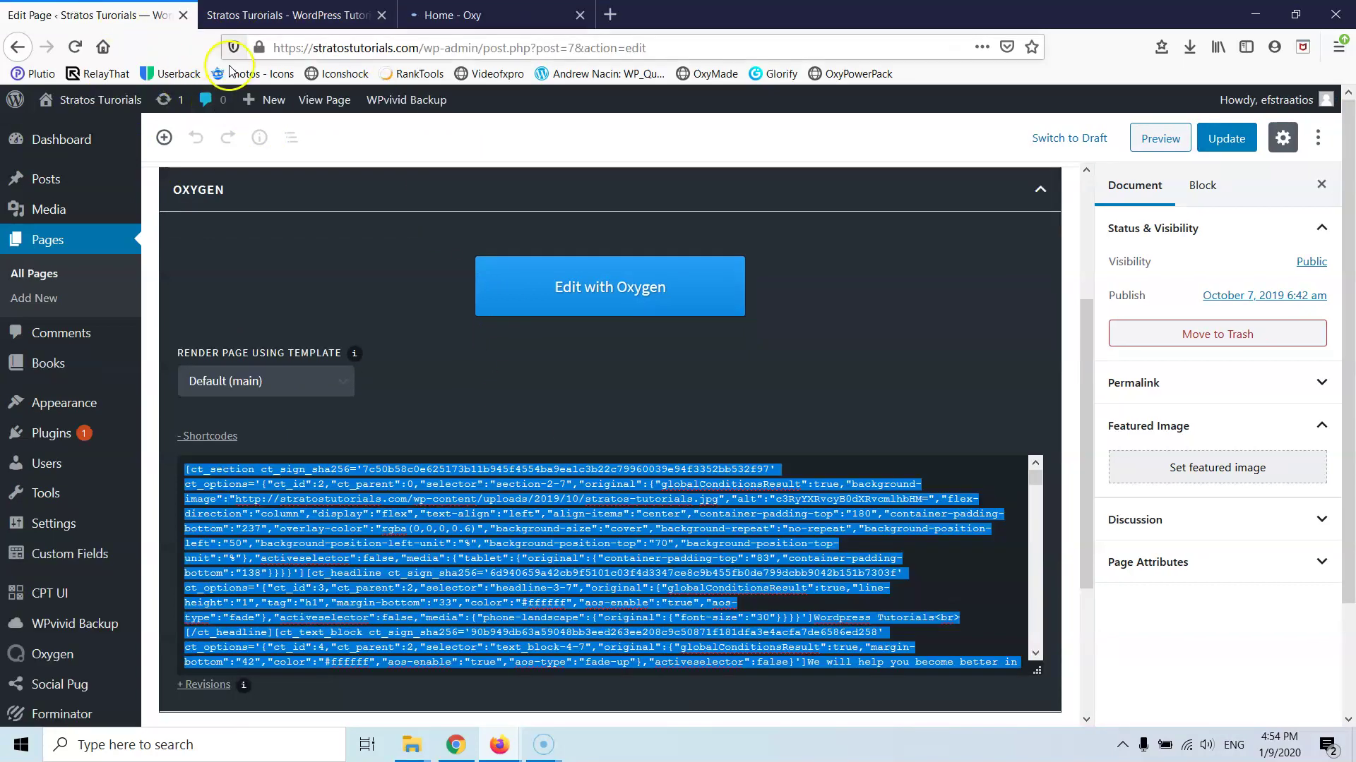
{"action": "left_click", "coordinate": [269, 12]}
{"action": "scroll", "coordinate": [403, 417], "scroll_direction": "up", "scroll_amount": 5}
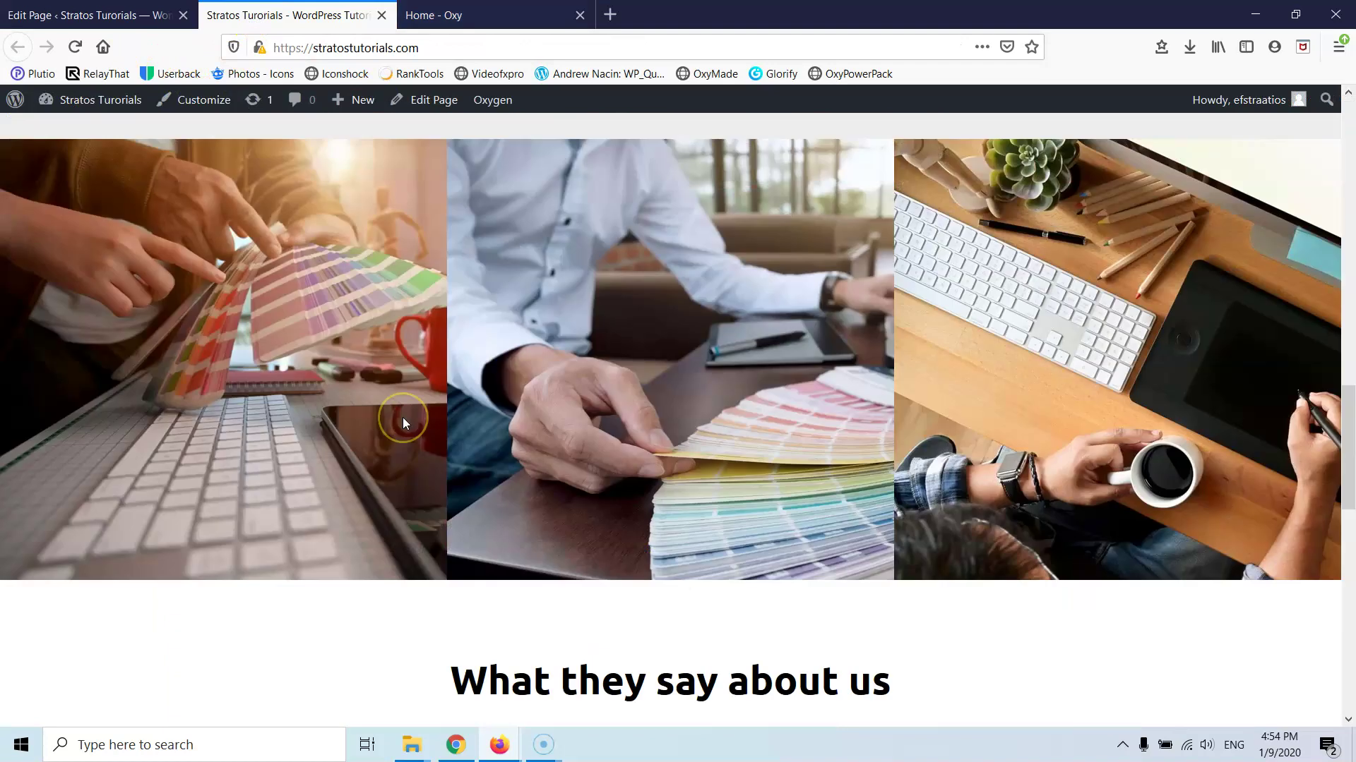
{"action": "scroll", "coordinate": [404, 422], "scroll_direction": "up", "scroll_amount": 10}
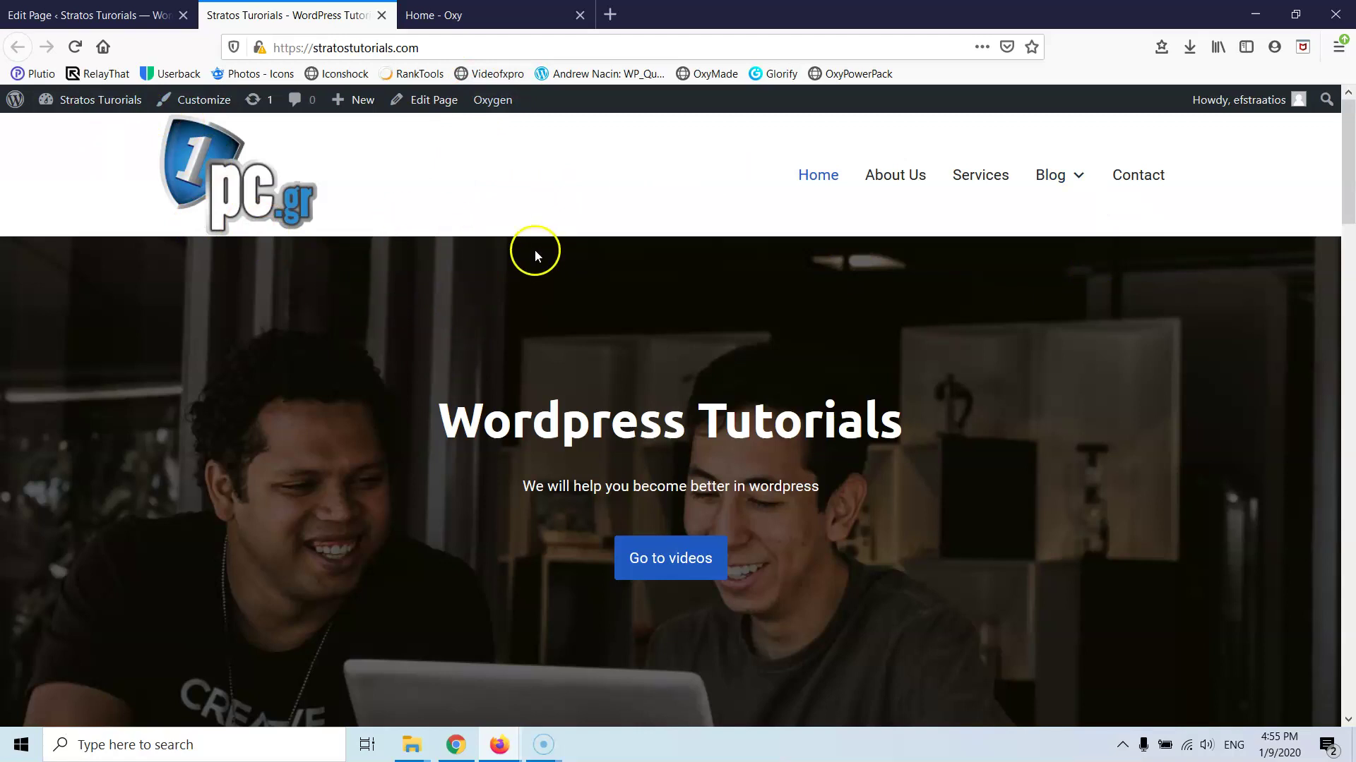
{"action": "scroll", "coordinate": [553, 270], "scroll_direction": "down", "scroll_amount": 3}
{"action": "scroll", "coordinate": [552, 270], "scroll_direction": "up", "scroll_amount": 3}
{"action": "scroll", "coordinate": [552, 281], "scroll_direction": "down", "scroll_amount": 20}
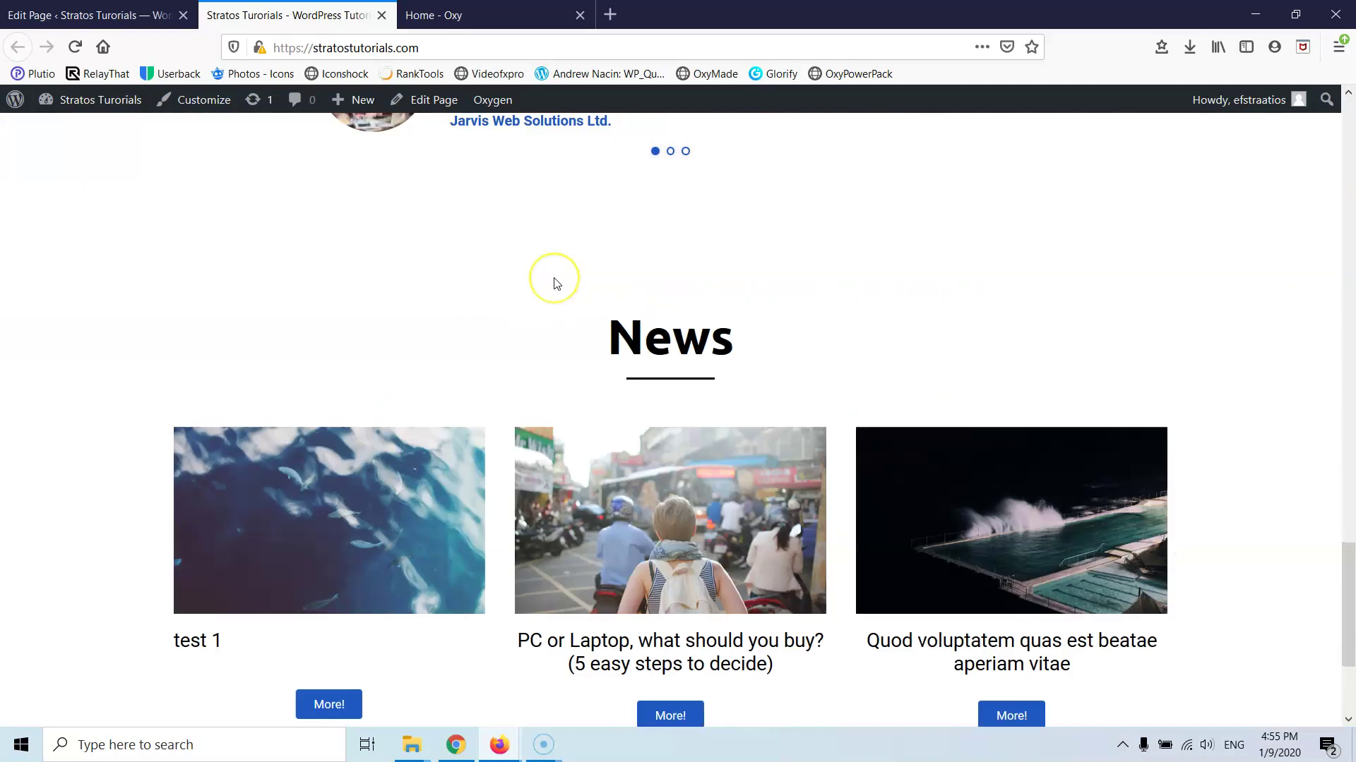
{"action": "scroll", "coordinate": [554, 283], "scroll_direction": "down", "scroll_amount": 2}
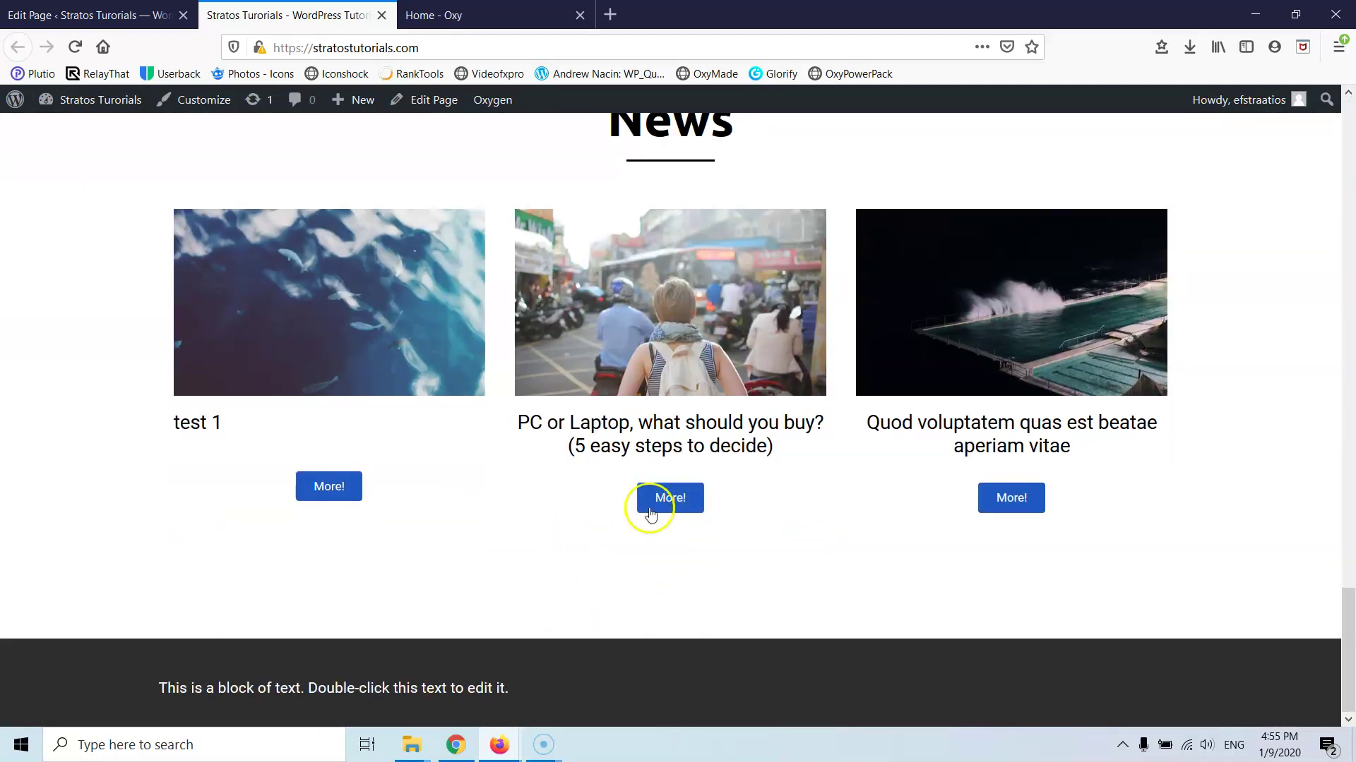
{"action": "scroll", "coordinate": [573, 402], "scroll_direction": "up", "scroll_amount": 6}
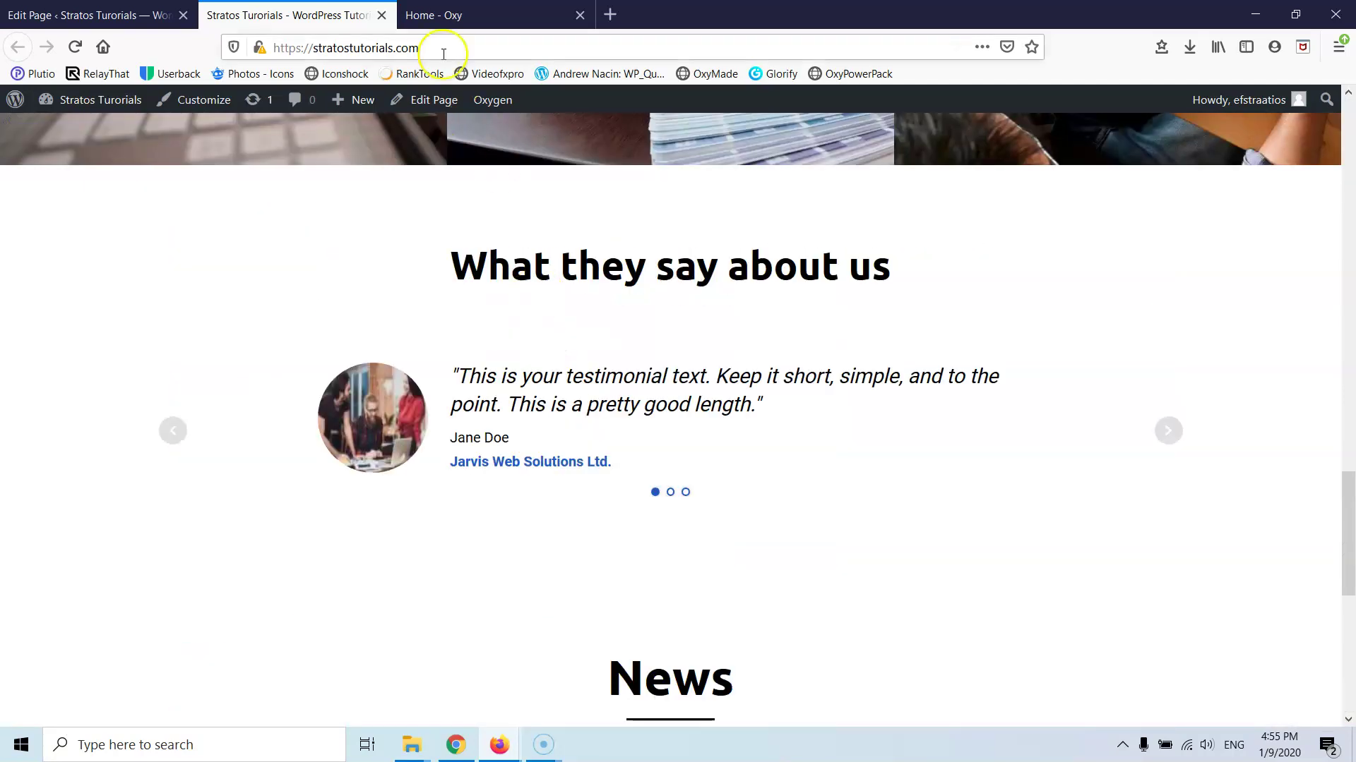
Step: Scroll the local Home page's copied hero, services, Gallery and testimonials, then back up
{"action": "left_click", "coordinate": [492, 9]}
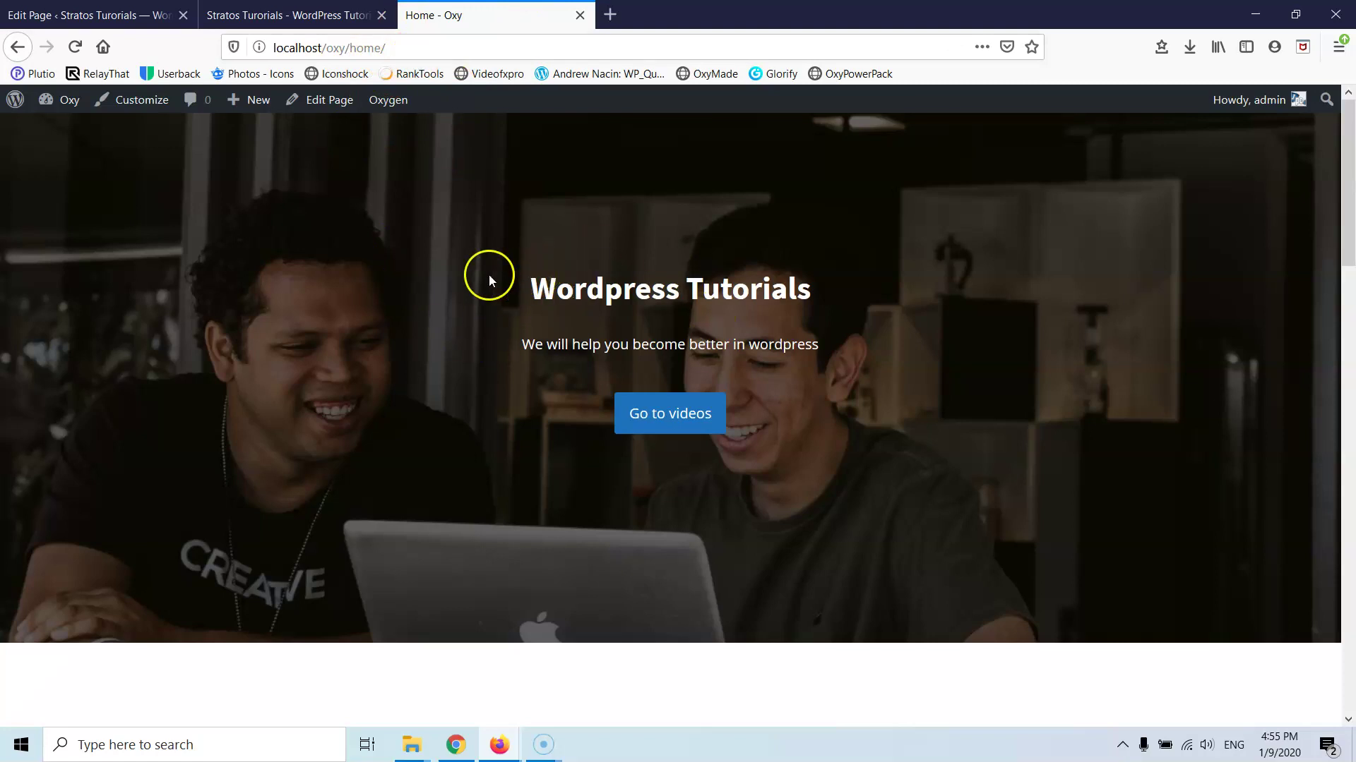
{"action": "scroll", "coordinate": [336, 350], "scroll_direction": "down", "scroll_amount": 8}
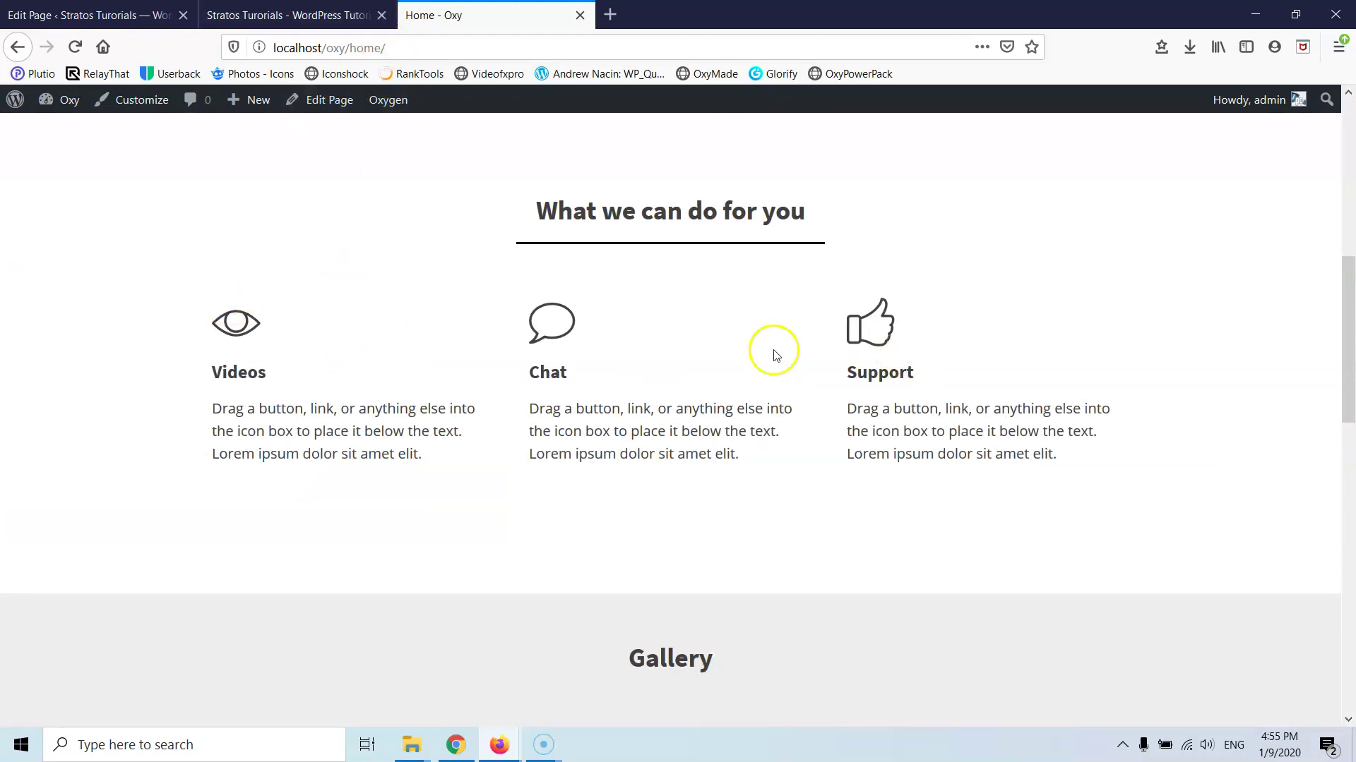
{"action": "scroll", "coordinate": [511, 435], "scroll_direction": "down", "scroll_amount": 5}
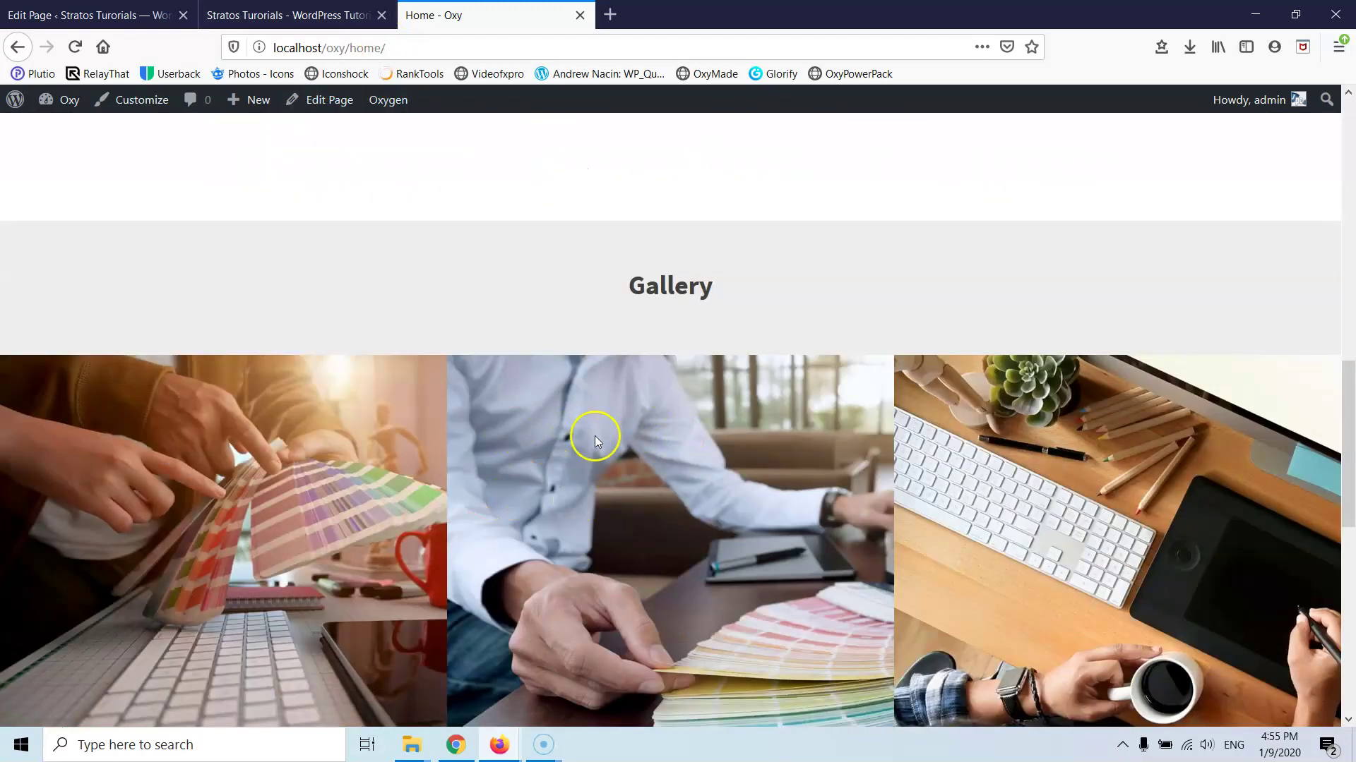
{"action": "scroll", "coordinate": [595, 437], "scroll_direction": "down", "scroll_amount": 9}
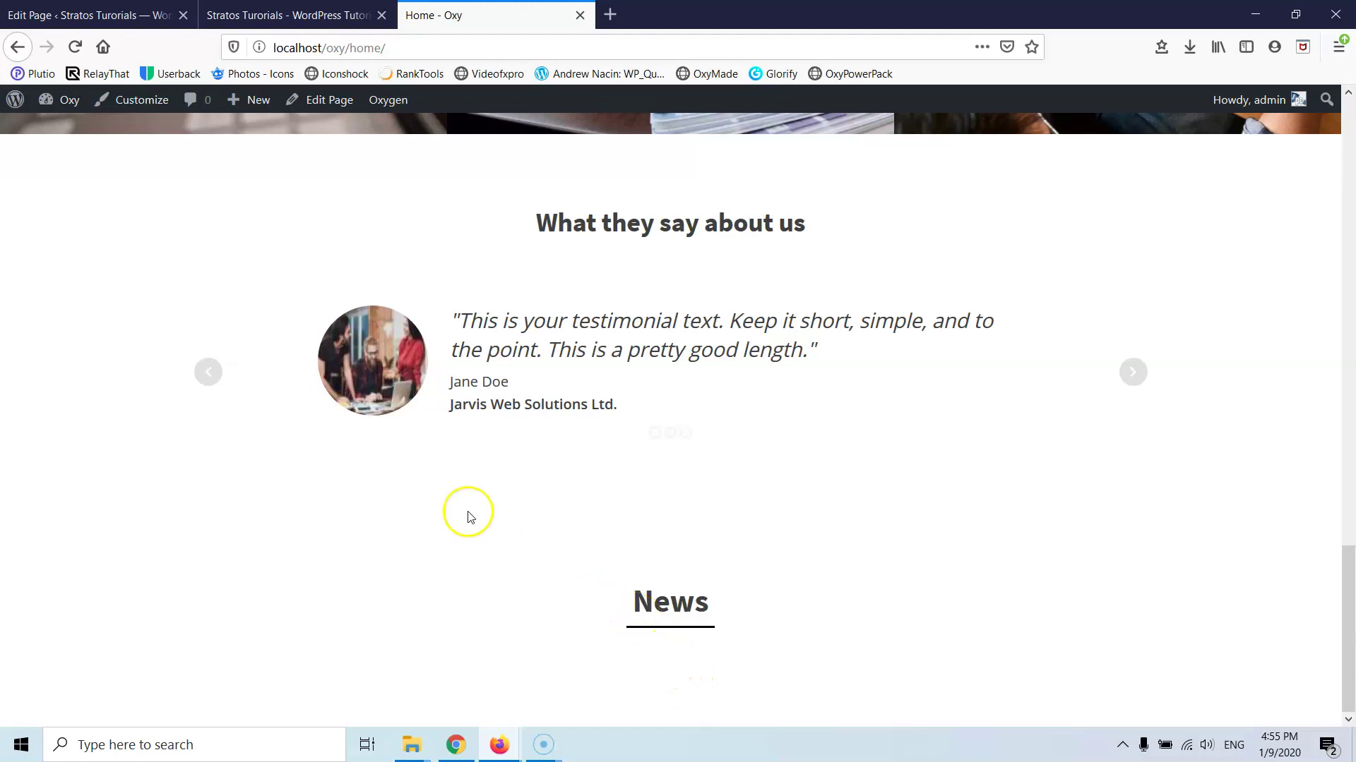
{"action": "scroll", "coordinate": [468, 514], "scroll_direction": "up", "scroll_amount": 20}
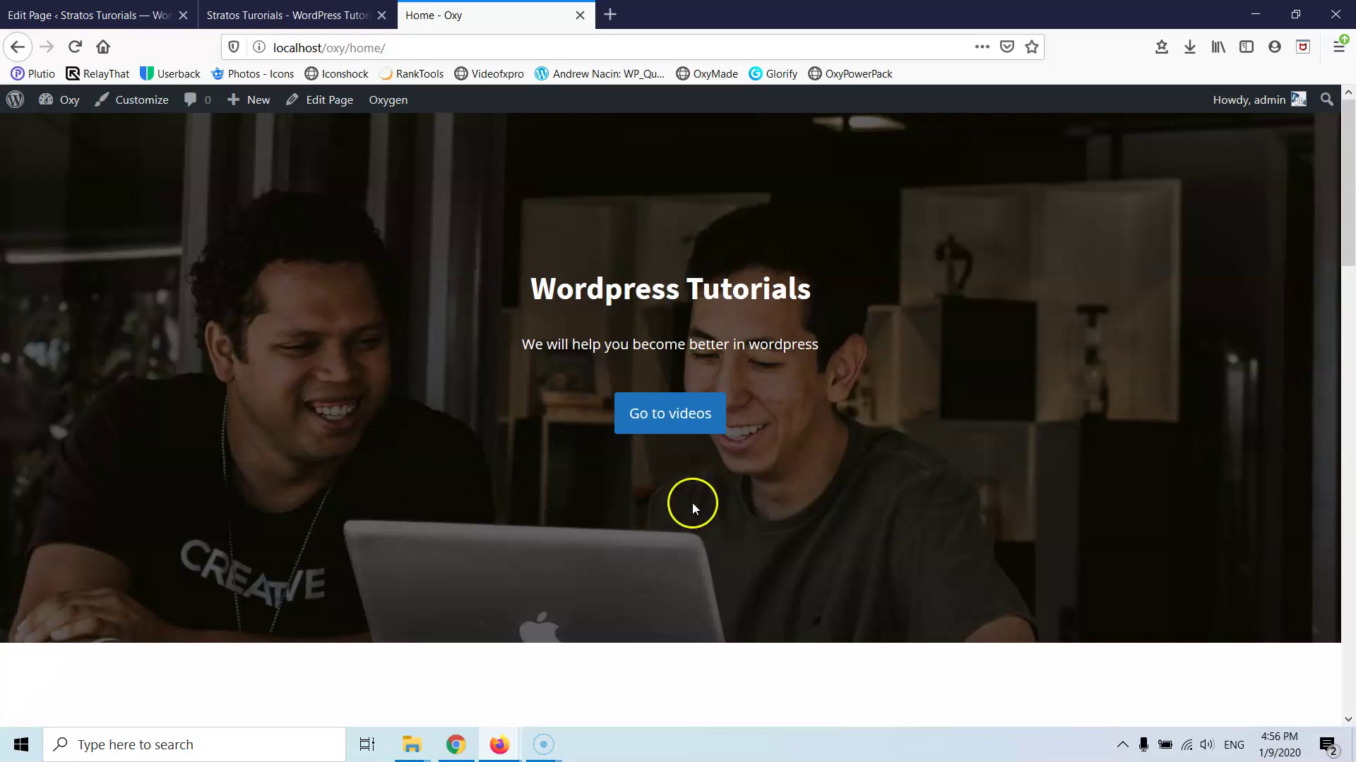
{"action": "scroll", "coordinate": [522, 375], "scroll_direction": "down", "scroll_amount": 9}
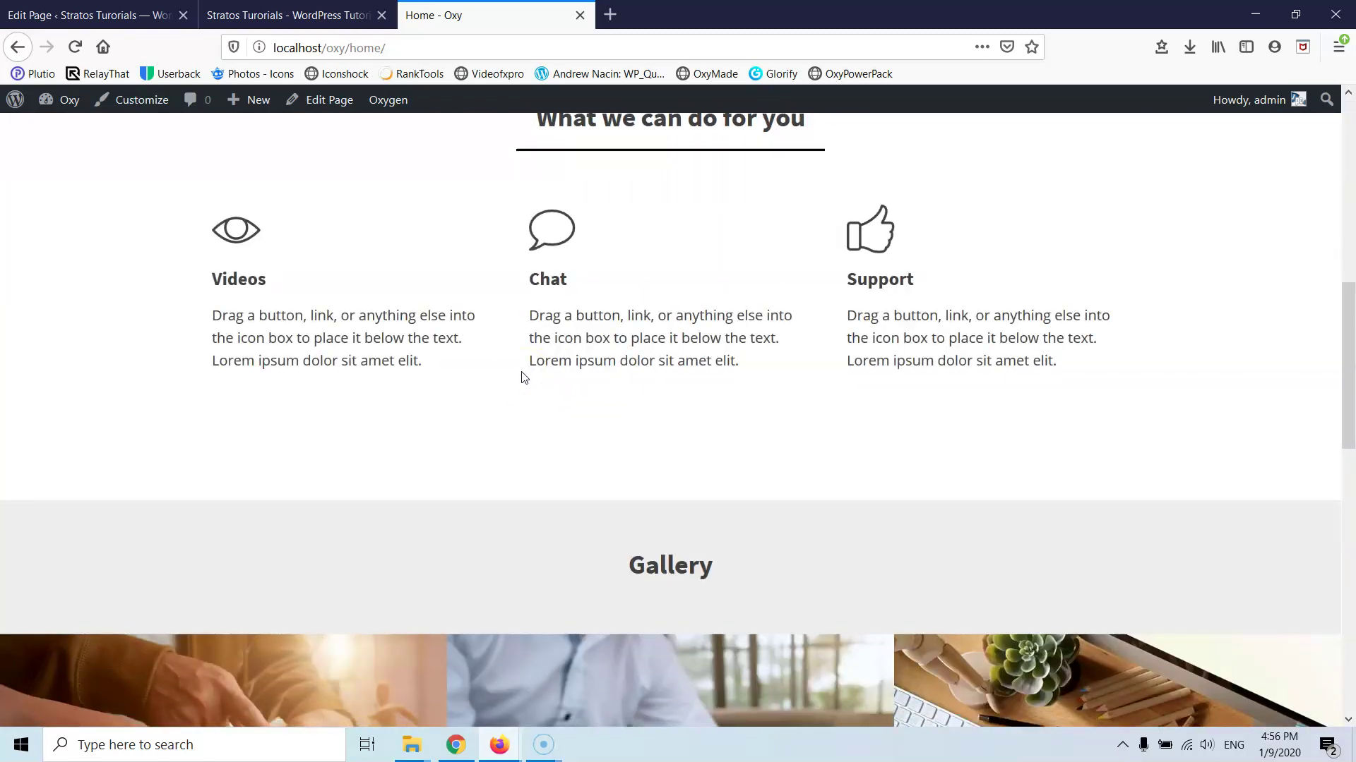
{"action": "scroll", "coordinate": [523, 378], "scroll_direction": "up", "scroll_amount": 9}
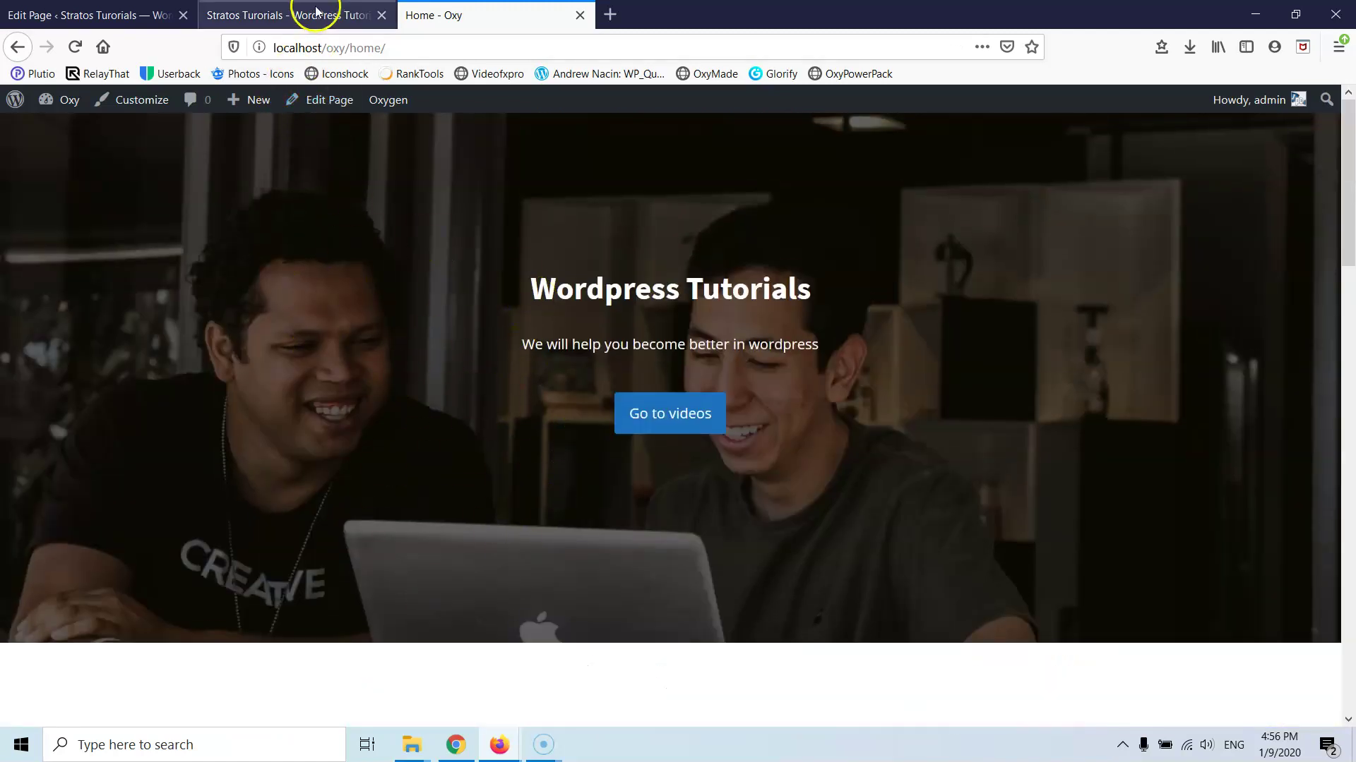
Step: Go from the local Home page to the local site's admin Dashboard
{"action": "left_click", "coordinate": [296, 21]}
{"action": "left_click", "coordinate": [418, 17]}
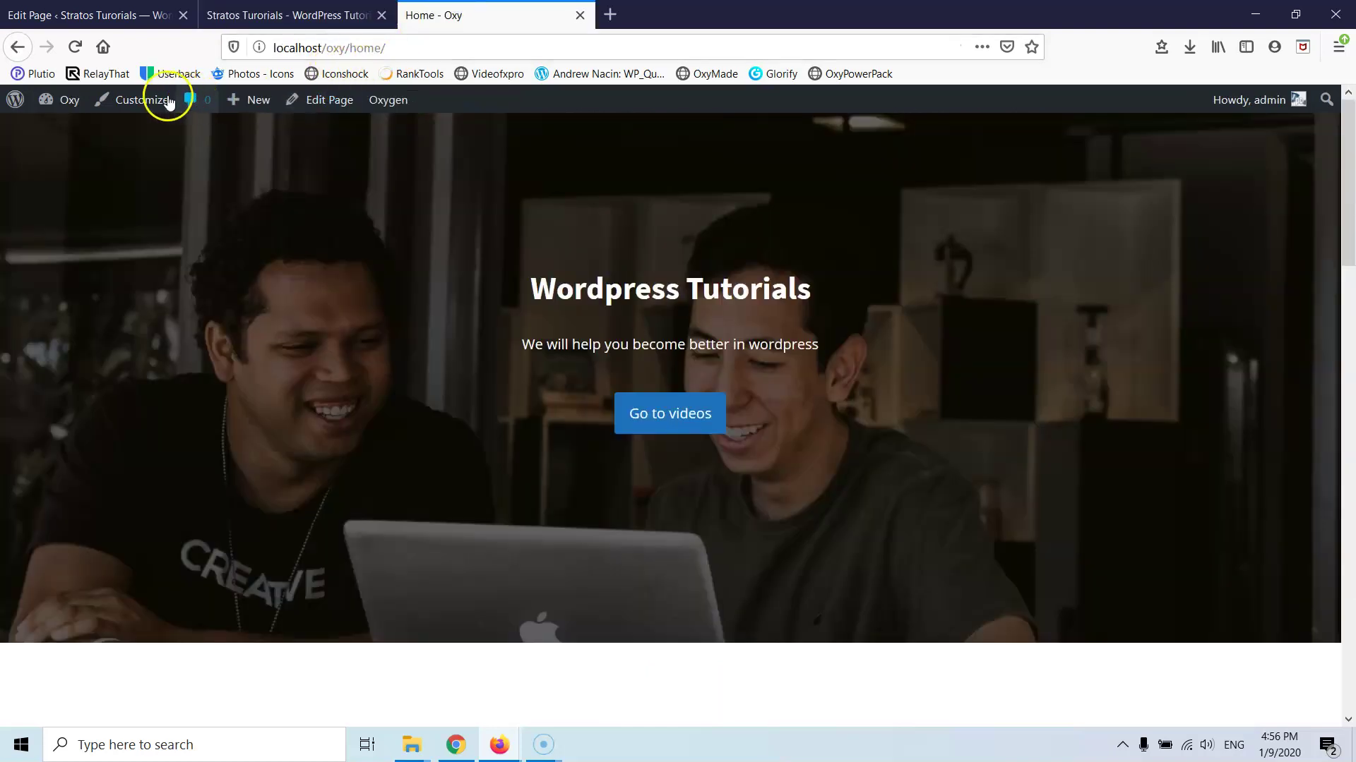
{"action": "mouse_move", "coordinate": [65, 102]}
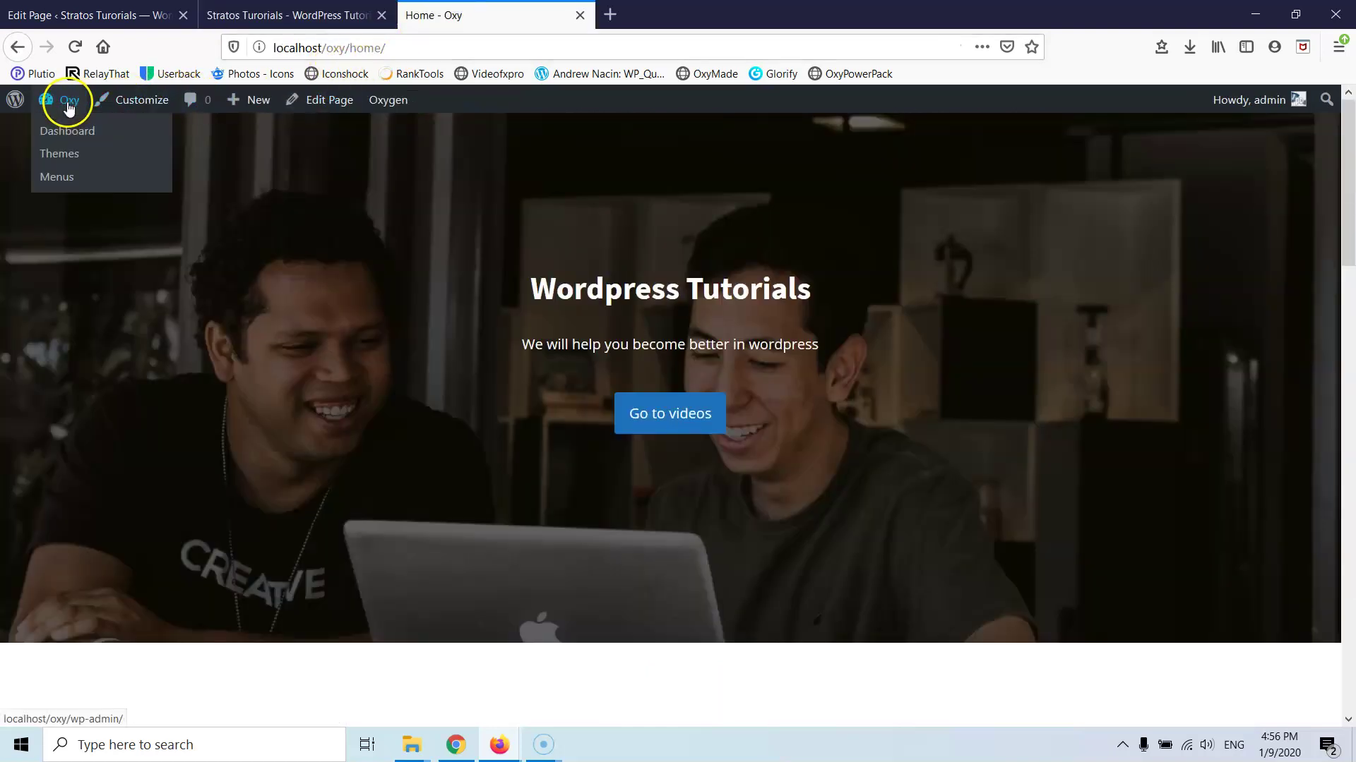
{"action": "left_click", "coordinate": [71, 132]}
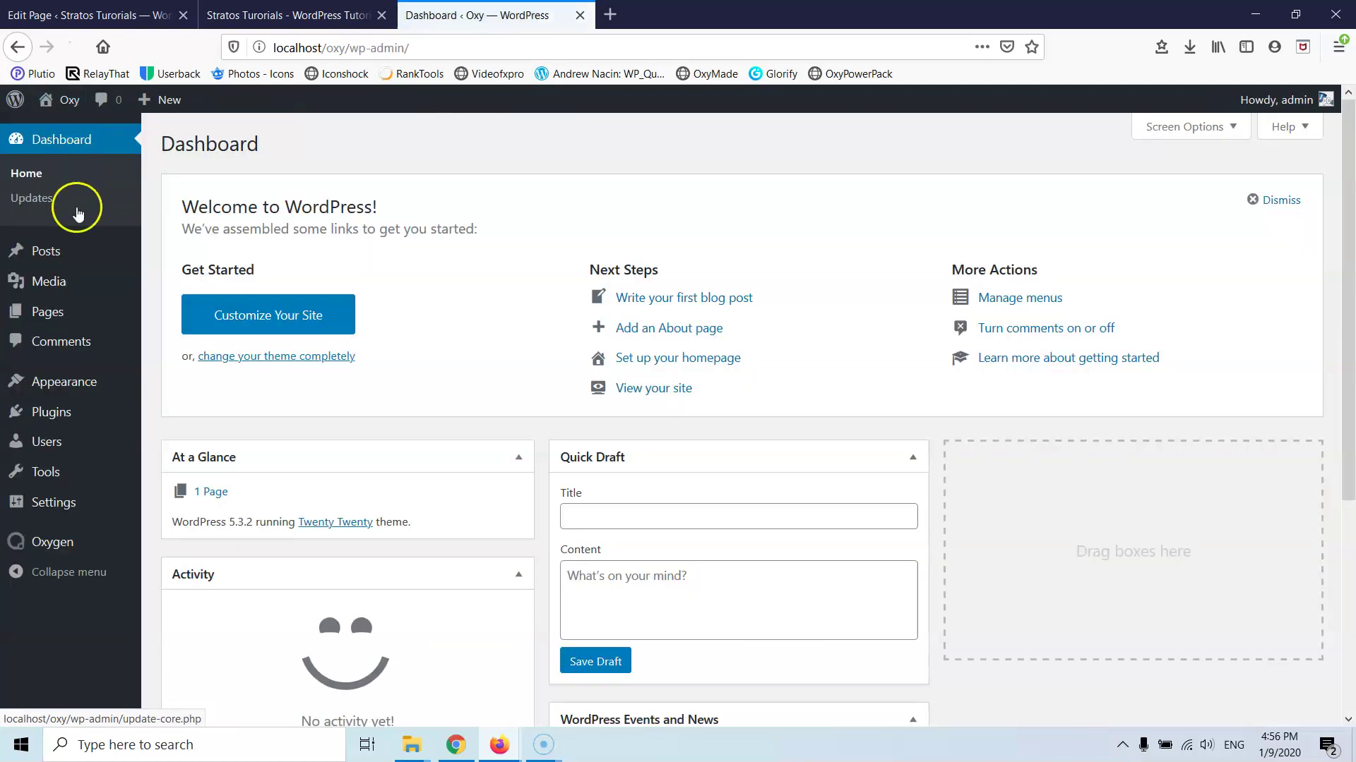
Step: Check the empty Media Library, then open the local site's Pages list
{"action": "mouse_move", "coordinate": [43, 256]}
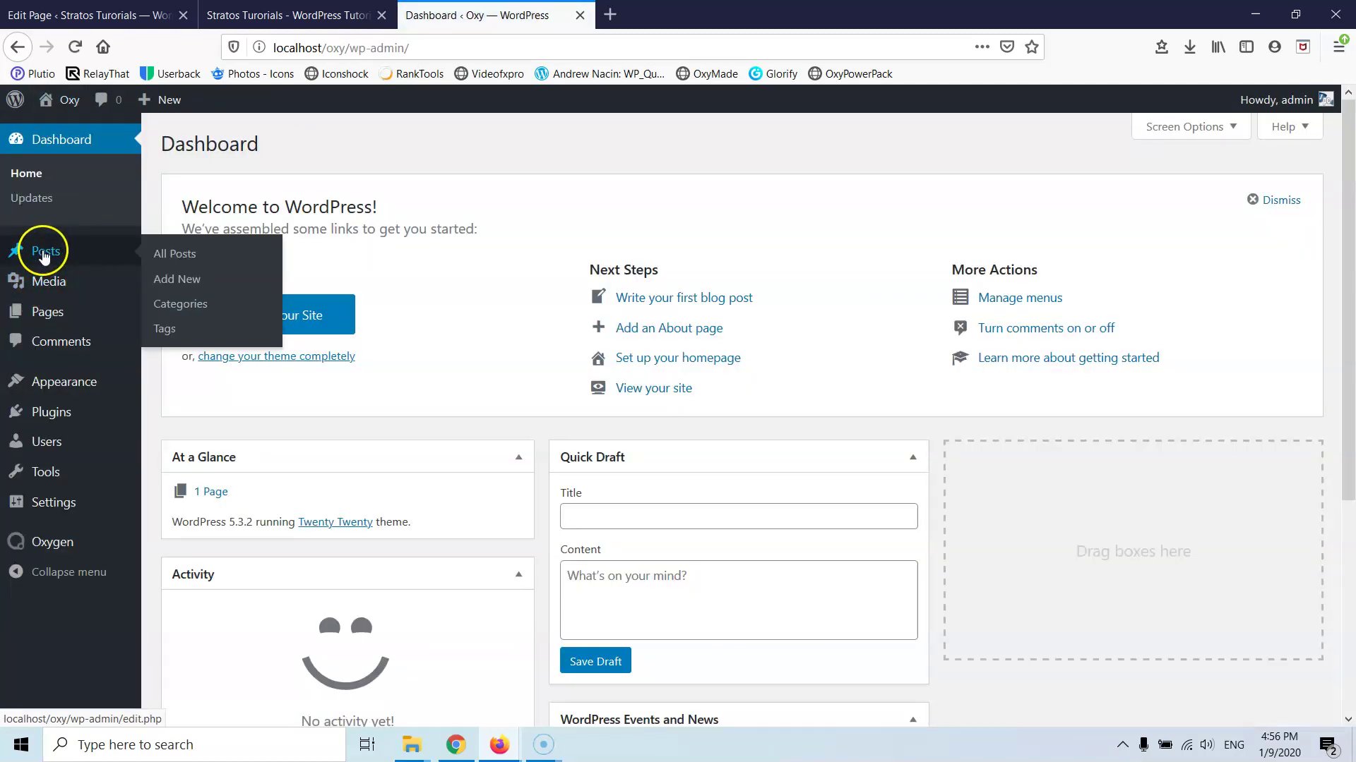
{"action": "mouse_move", "coordinate": [50, 281]}
{"action": "left_click", "coordinate": [167, 284]}
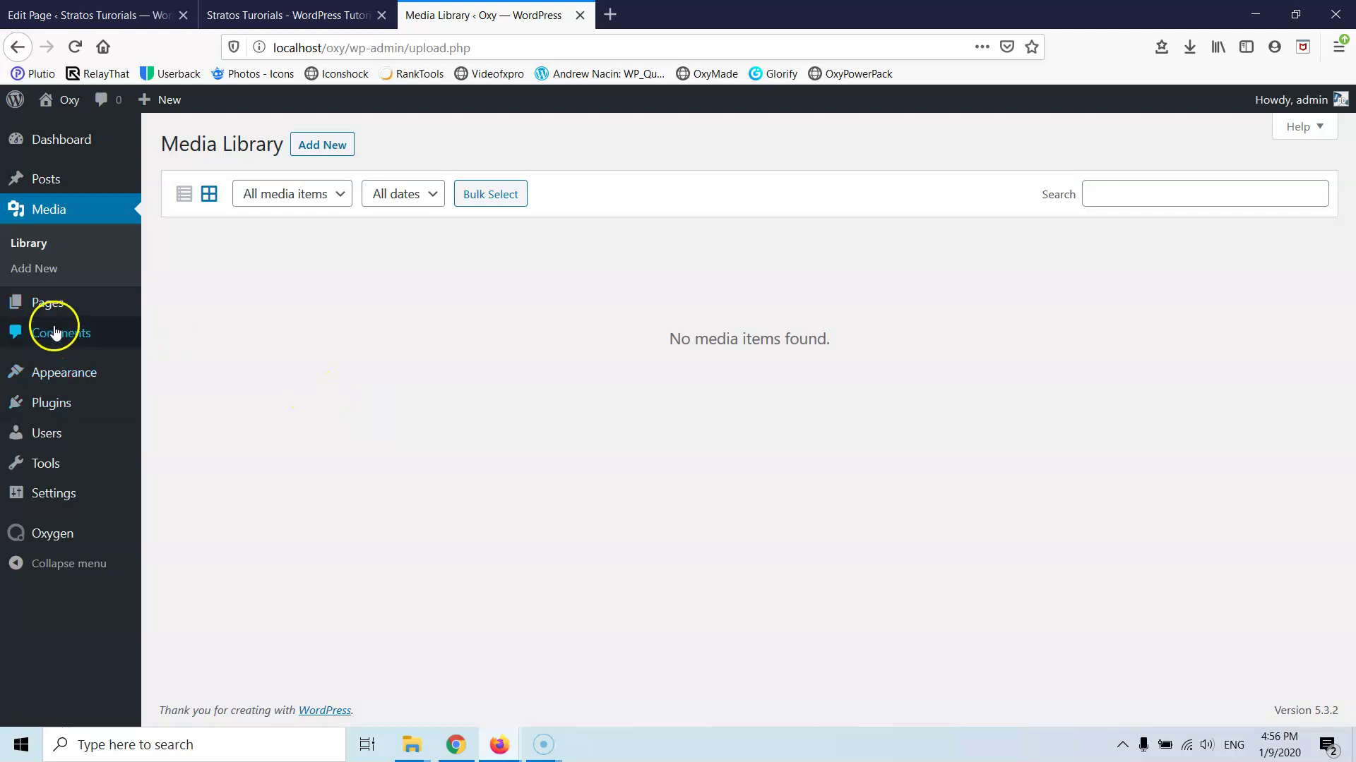
{"action": "mouse_move", "coordinate": [56, 388]}
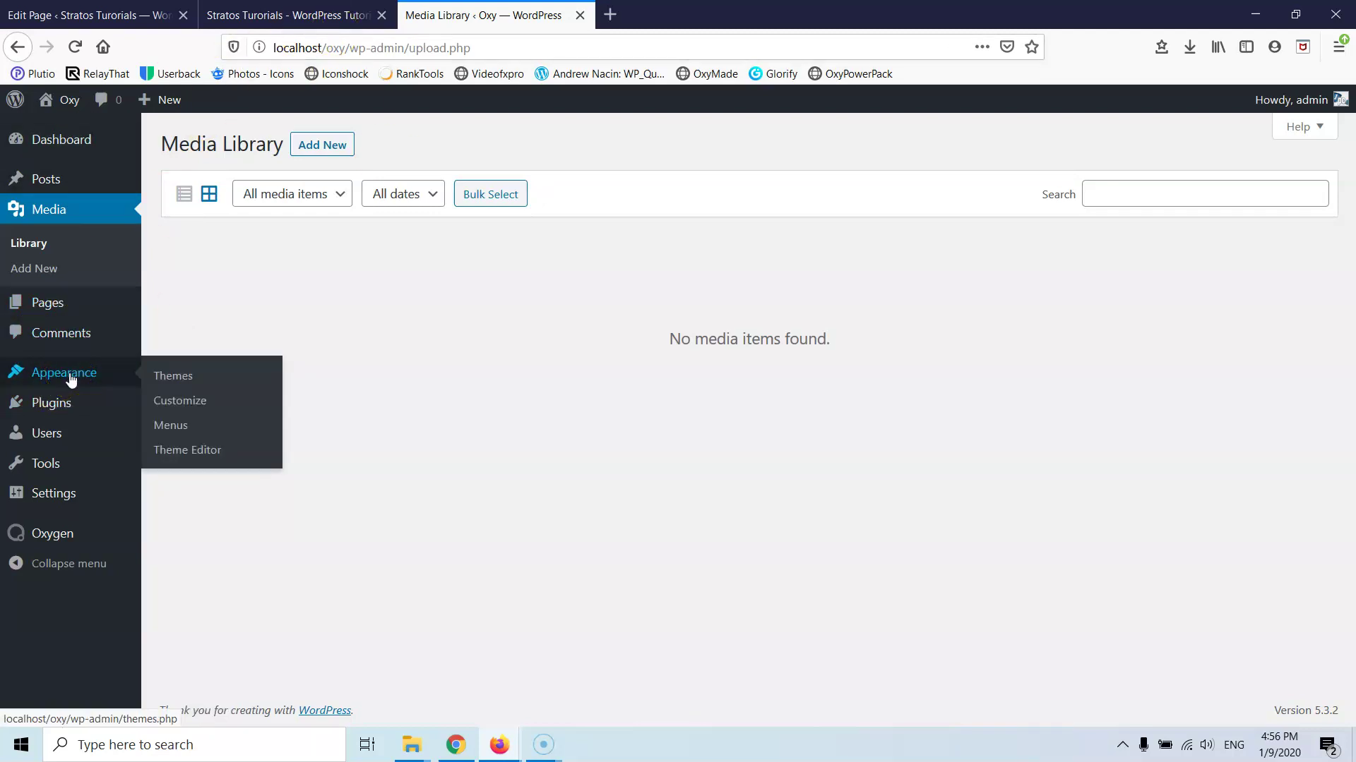
{"action": "mouse_move", "coordinate": [108, 302]}
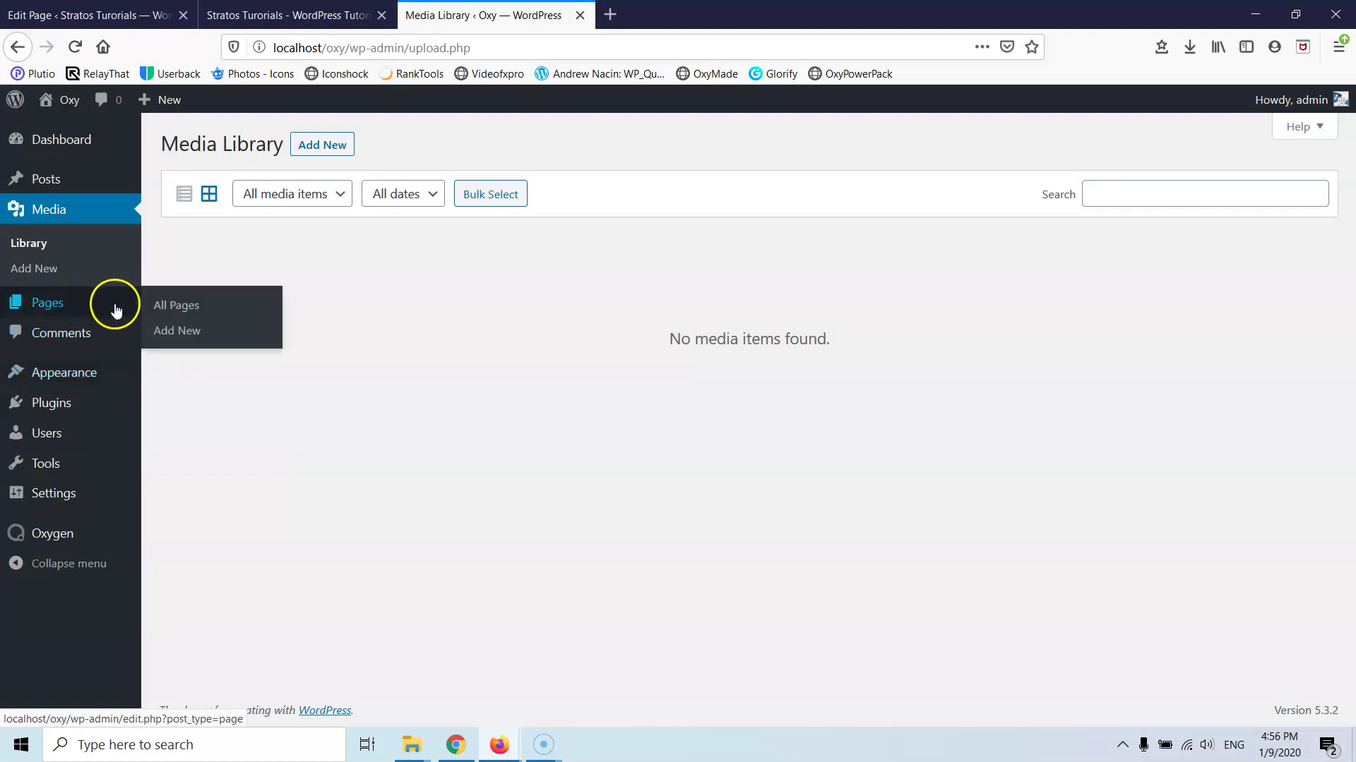
{"action": "left_click", "coordinate": [194, 314]}
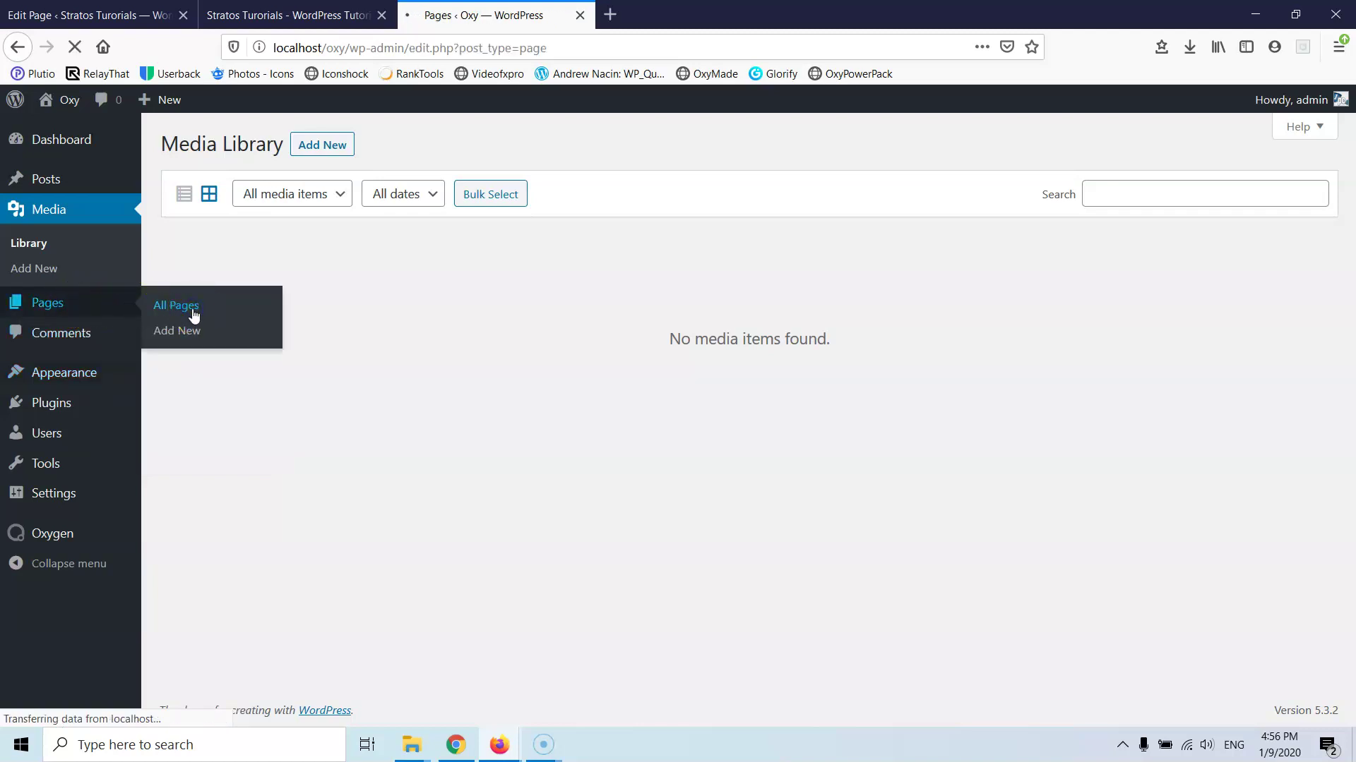
Step: Edit the local Home page and launch it with Edit with Oxygen
{"action": "mouse_move", "coordinate": [212, 286]}
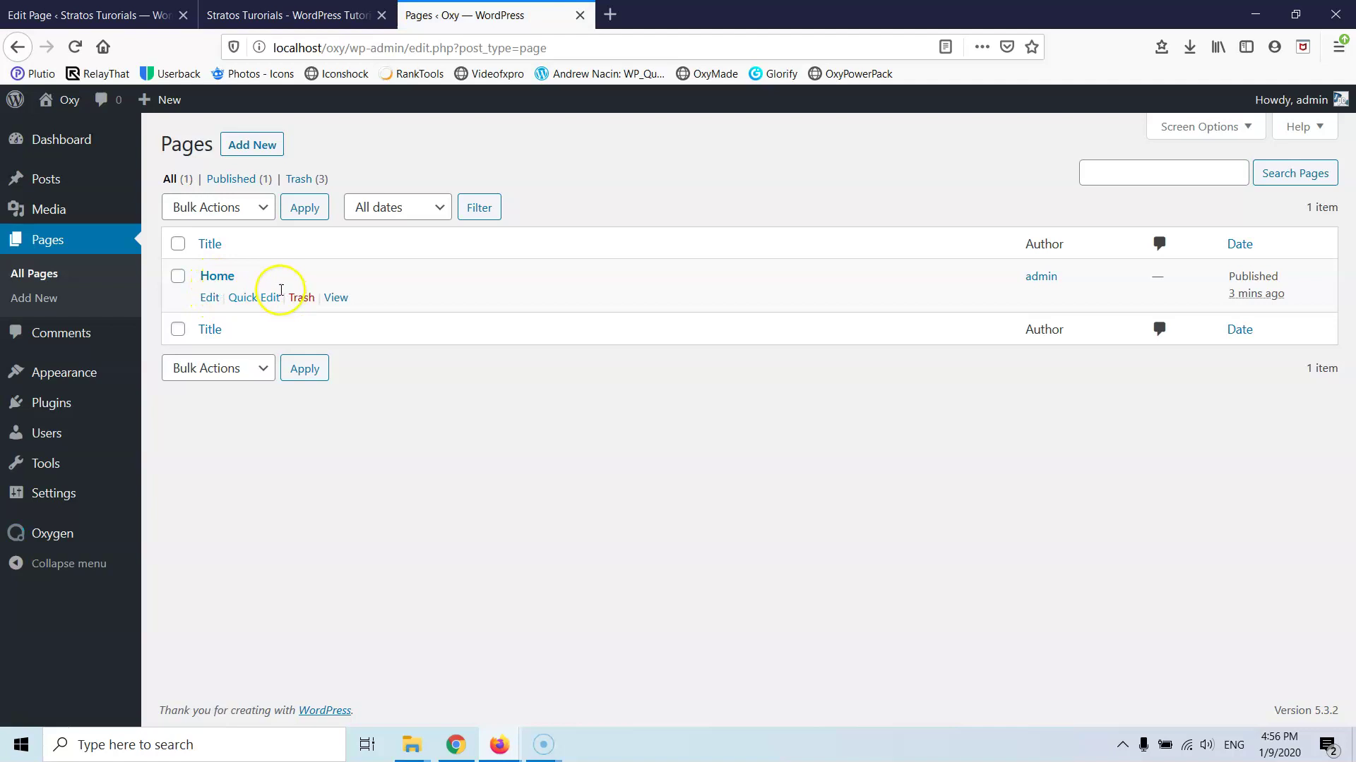
{"action": "left_click", "coordinate": [214, 300]}
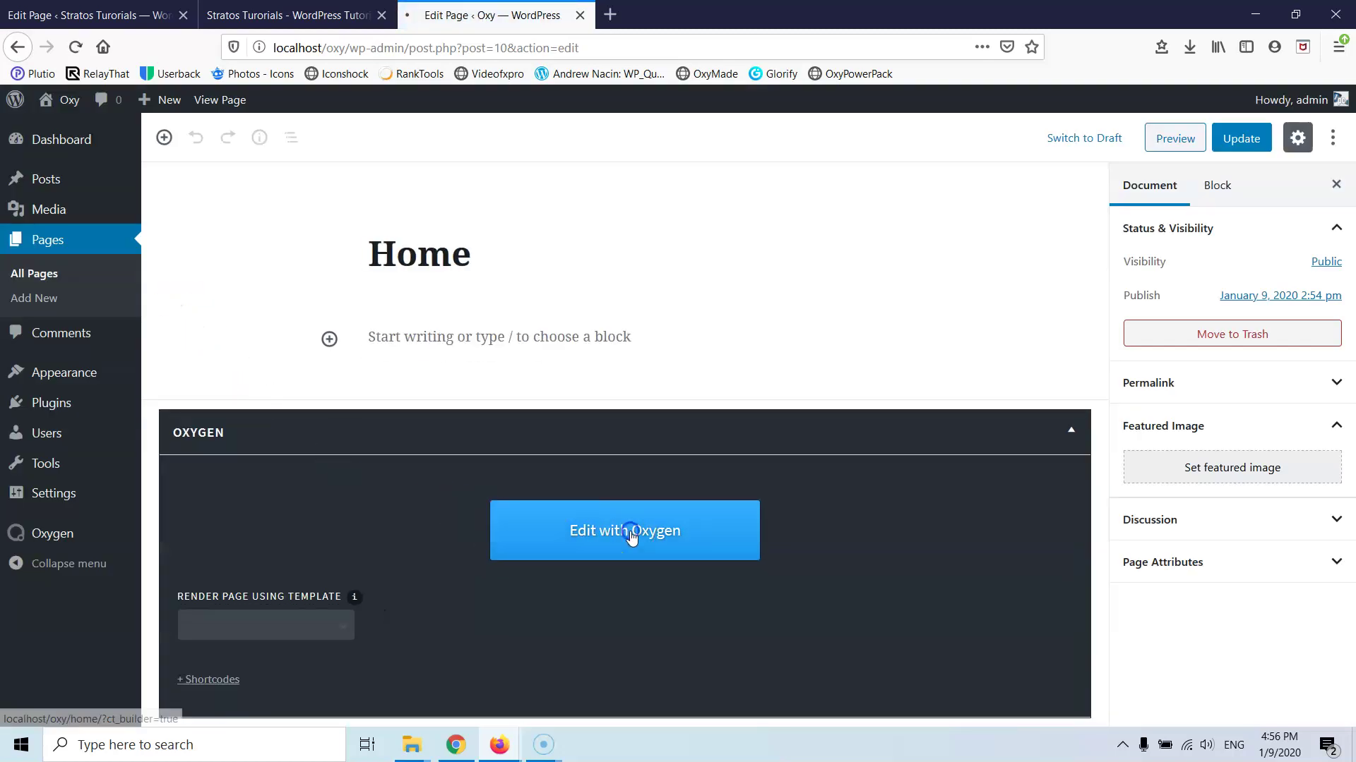
{"action": "left_click", "coordinate": [632, 535]}
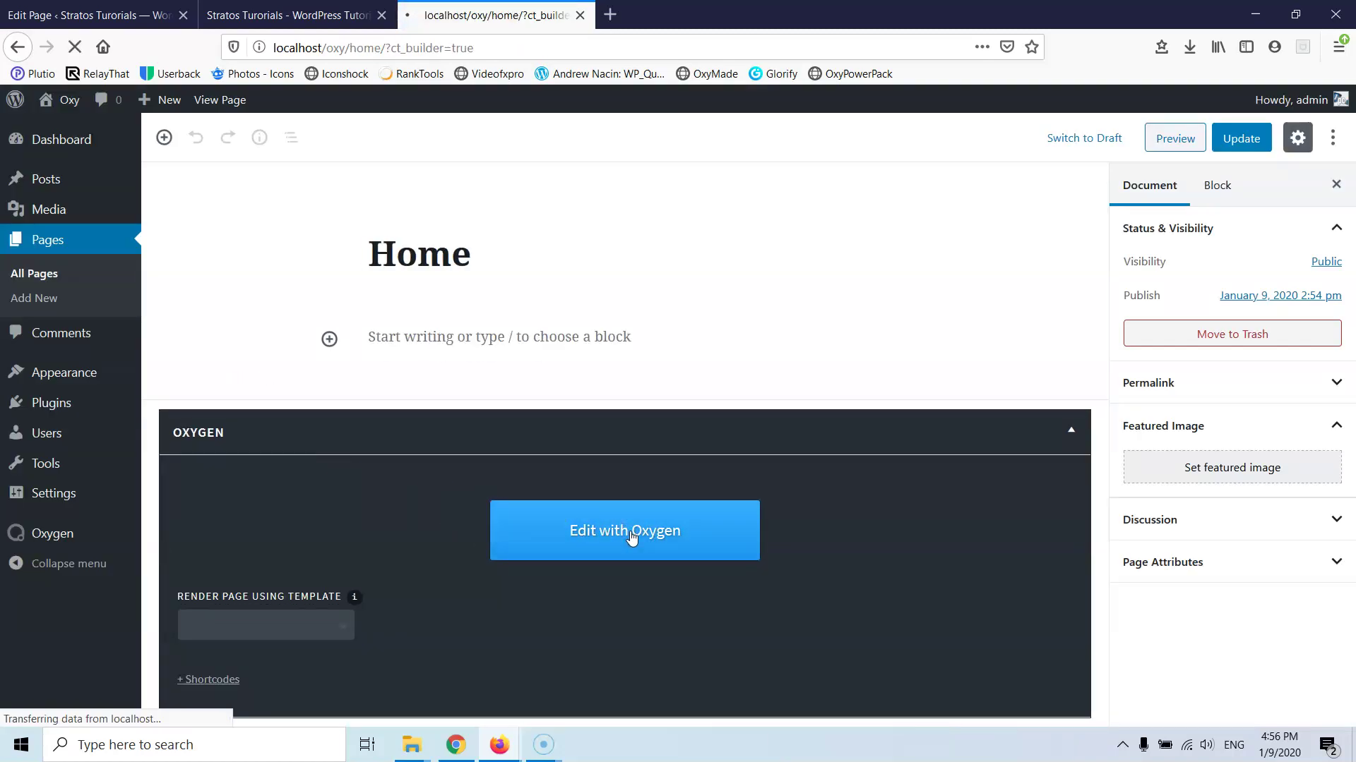
Step: Inspect the hero's Background Image URL under Advanced > Background, then return to the source editor
{"action": "left_click", "coordinate": [609, 536]}
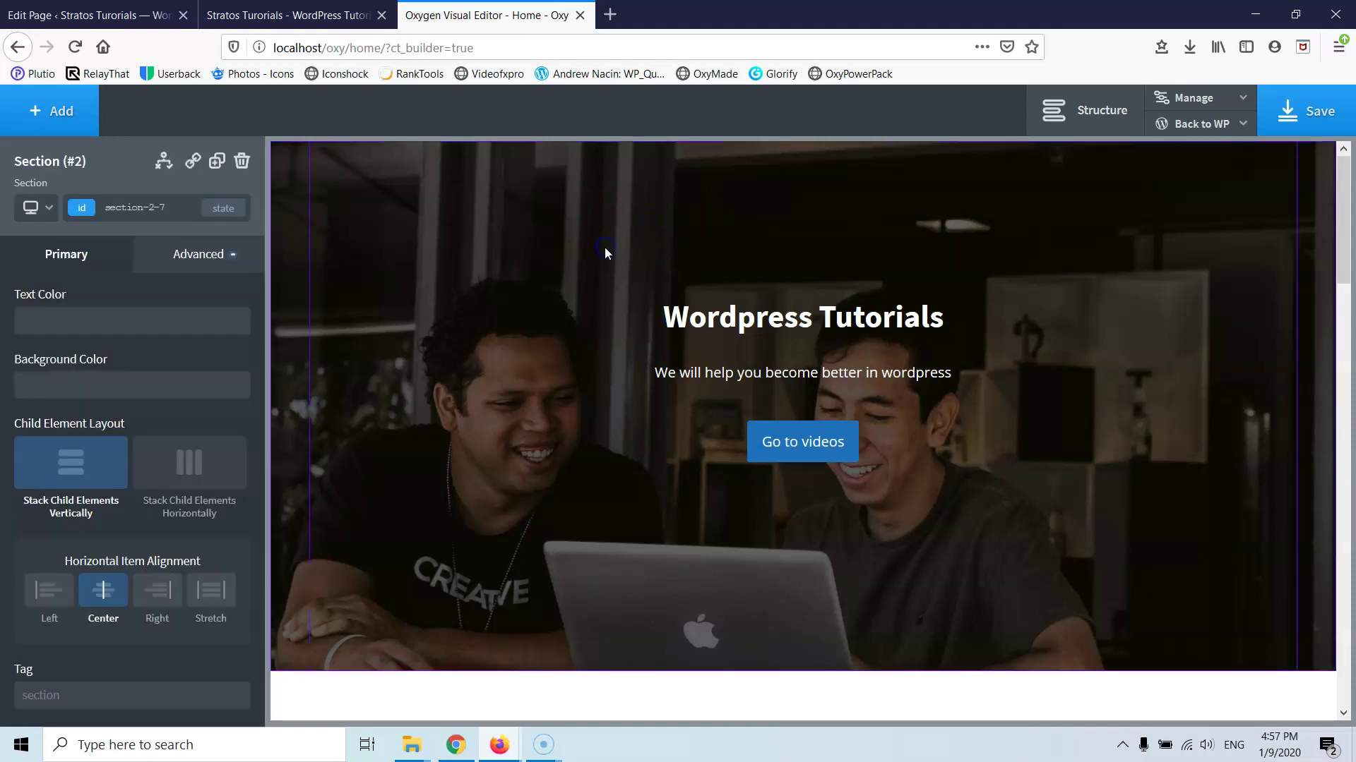
{"action": "left_click", "coordinate": [189, 266]}
{"action": "left_click", "coordinate": [132, 309]}
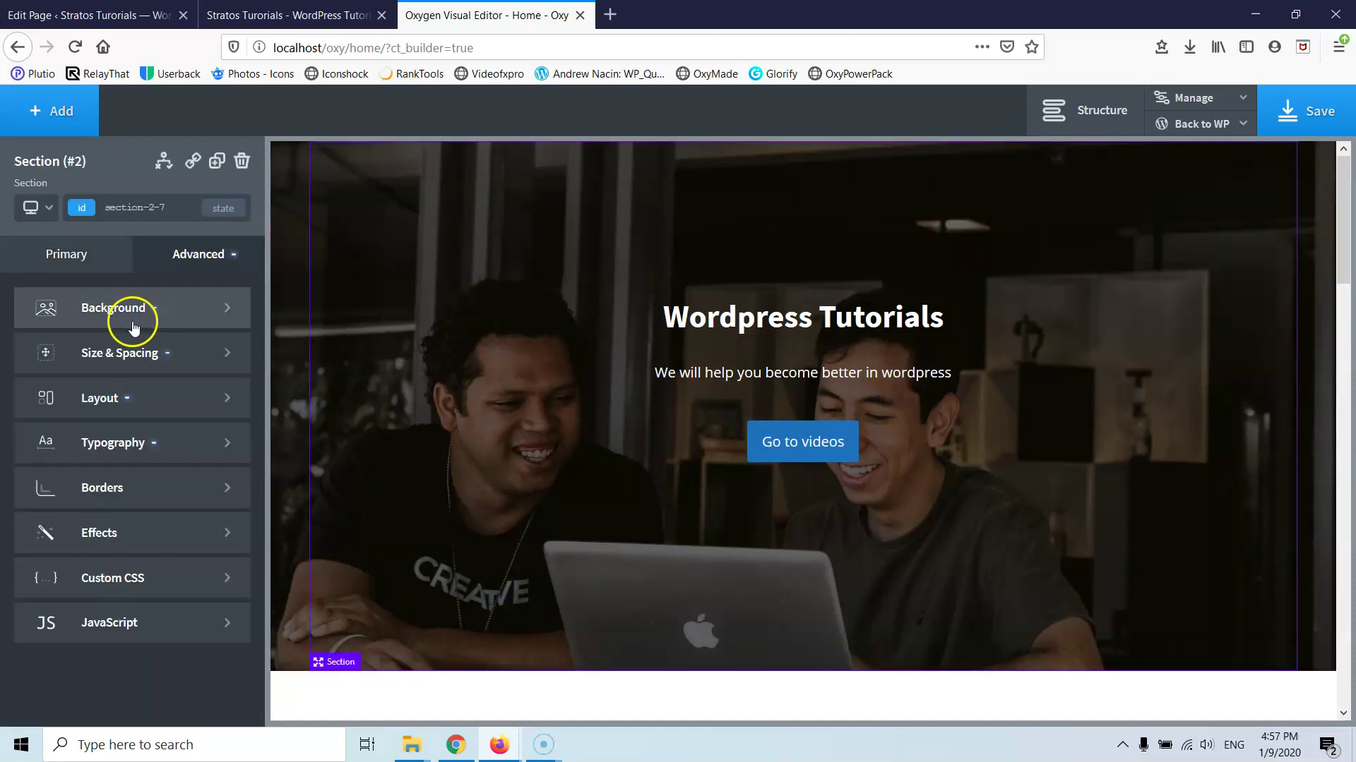
{"action": "left_click", "coordinate": [28, 418]}
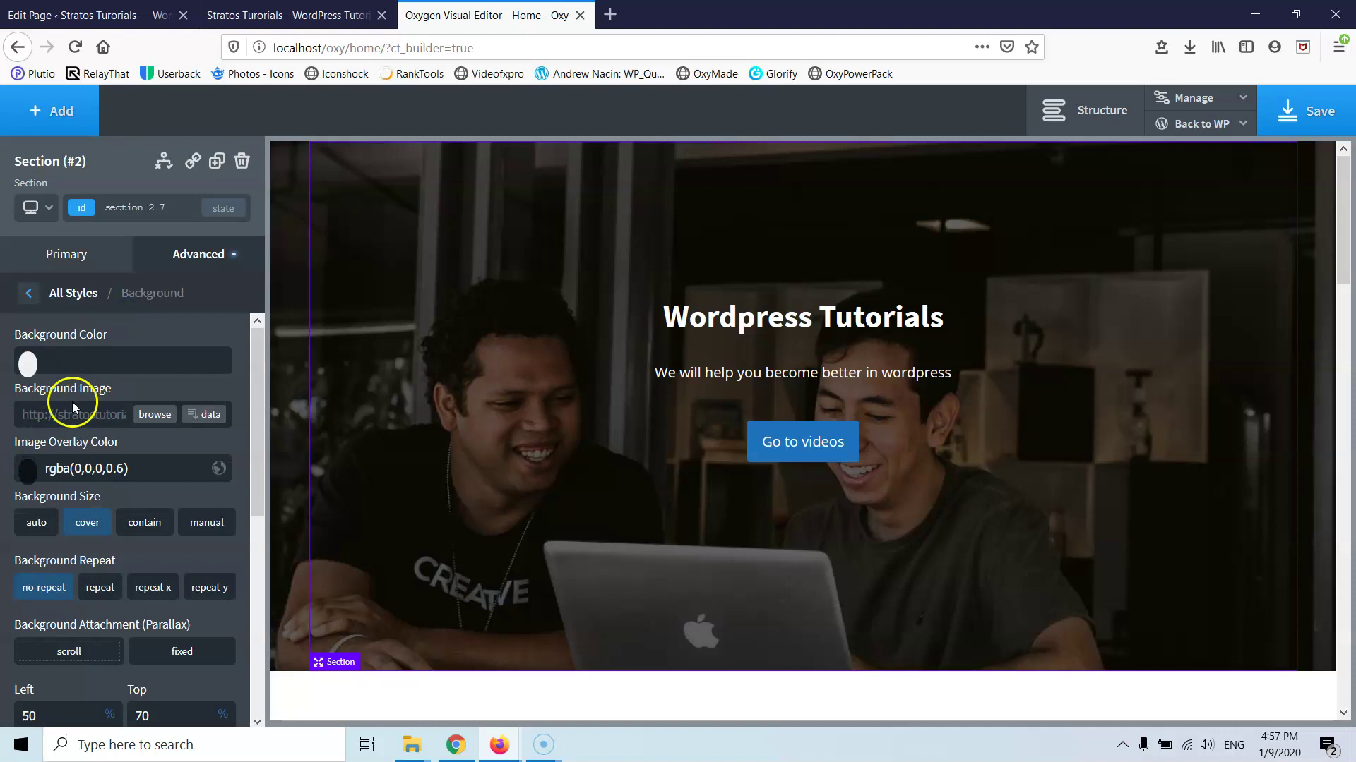
{"action": "left_click_drag", "start_coordinate": [28, 417], "coordinate": [137, 417]}
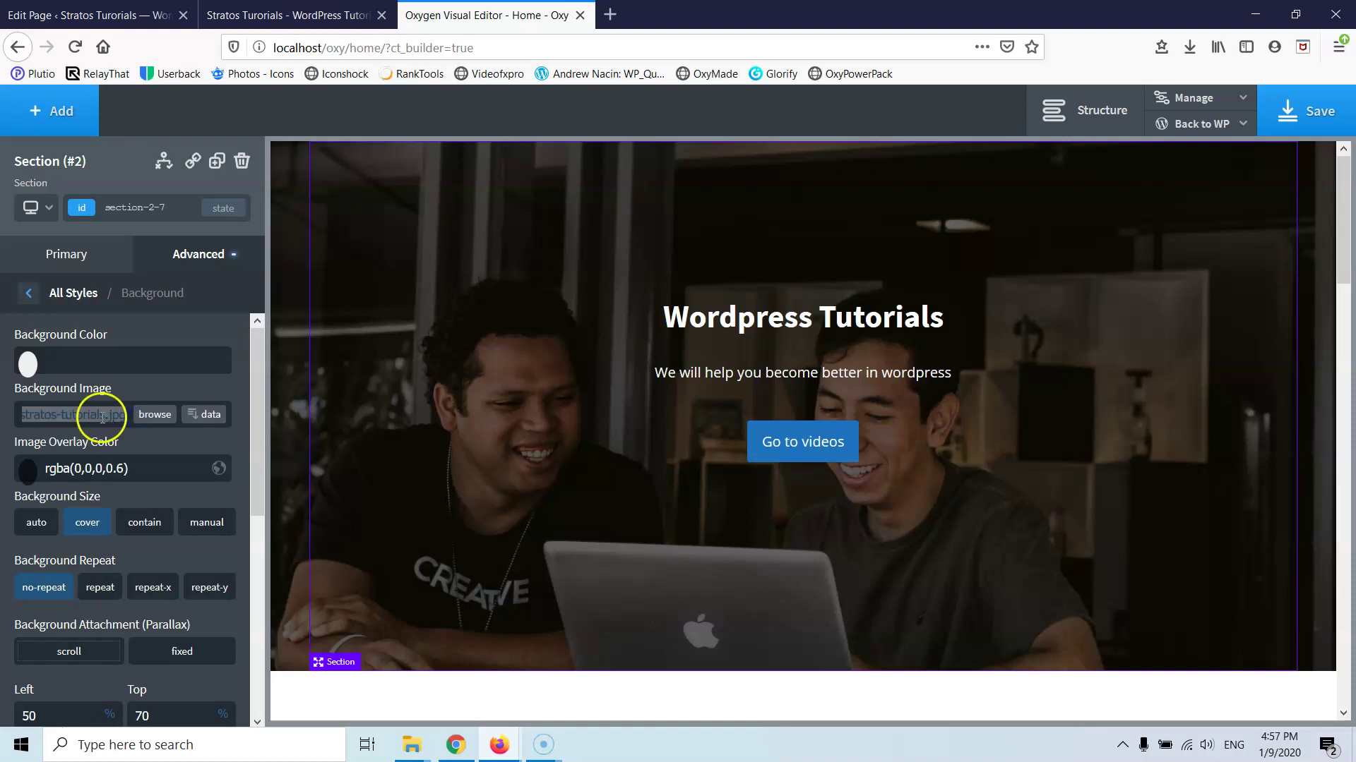
{"action": "left_click", "coordinate": [101, 415]}
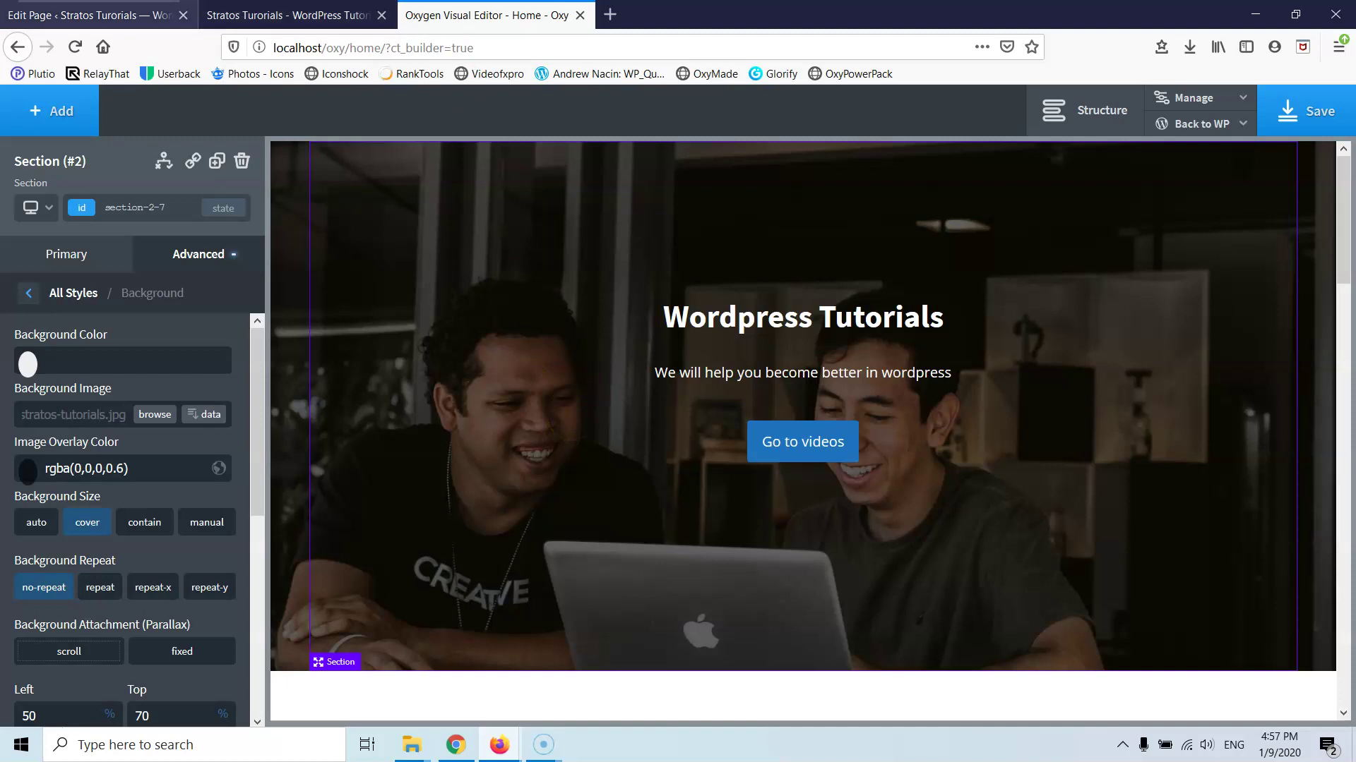
{"action": "left_click", "coordinate": [135, 10]}
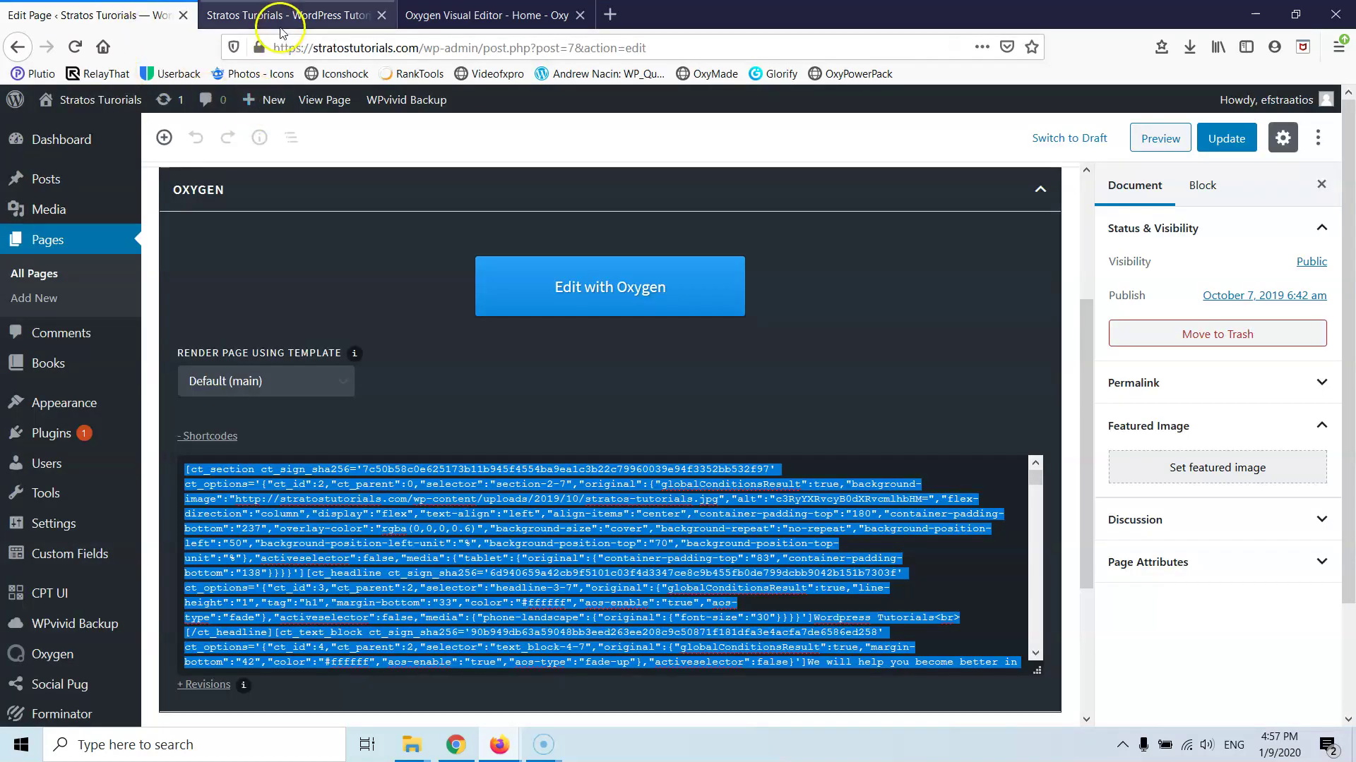
{"action": "scroll", "coordinate": [425, 252], "scroll_direction": "up", "scroll_amount": 3}
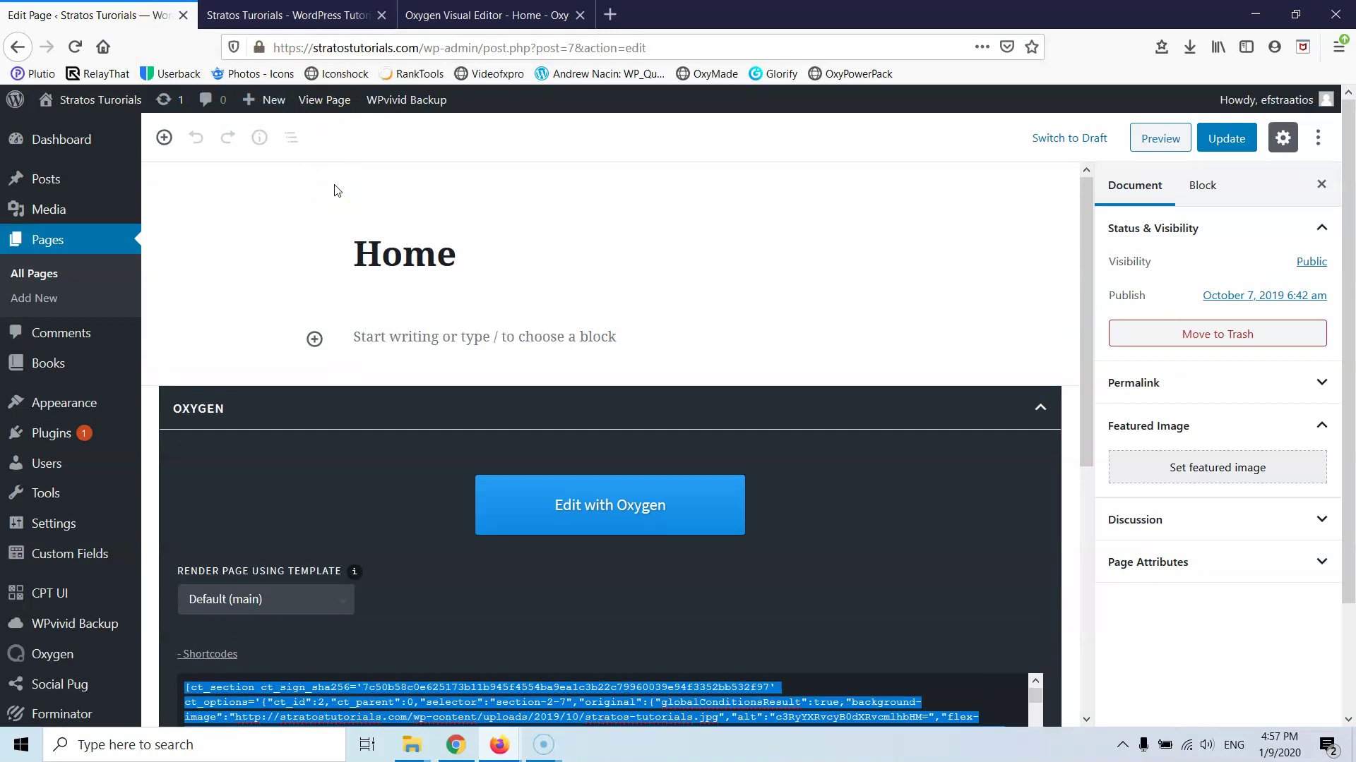
{"action": "left_click", "coordinate": [350, 178]}
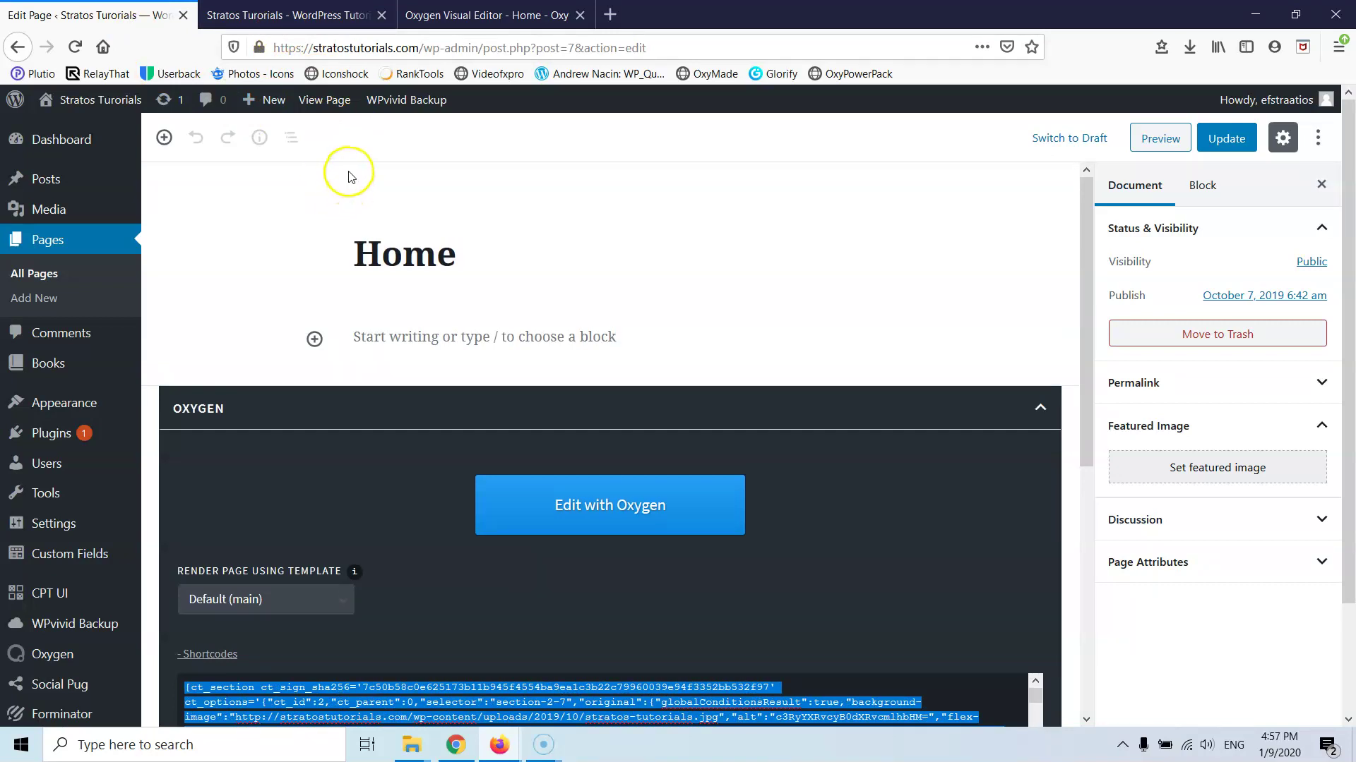